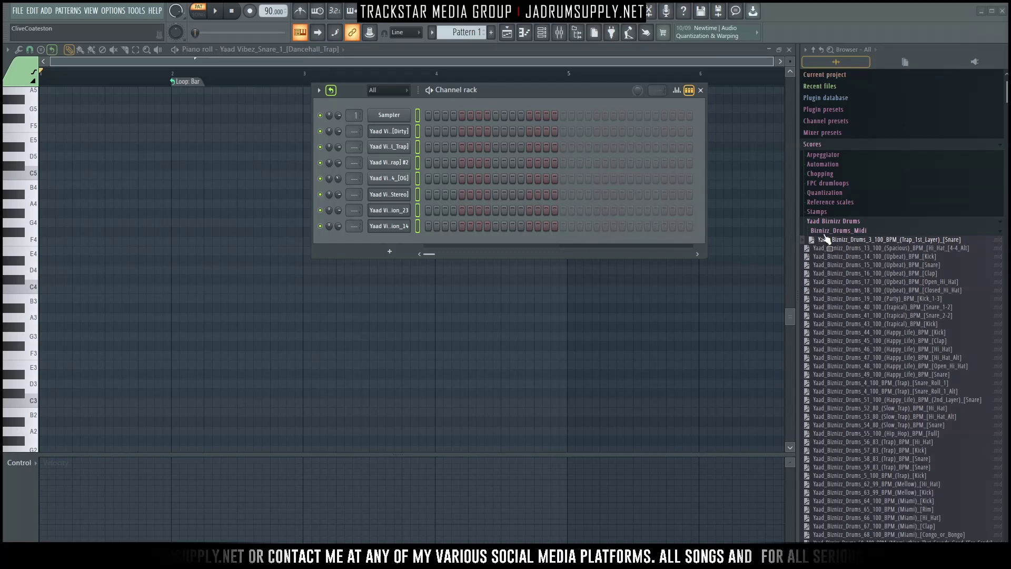
Step: From Industry_Producers' 1. HEMTON MUSIC folder, load the 96 BPM kick MIDI onto the [Dirty] channel and the snare MIDI onto the first Trap snare channel
click(839, 230)
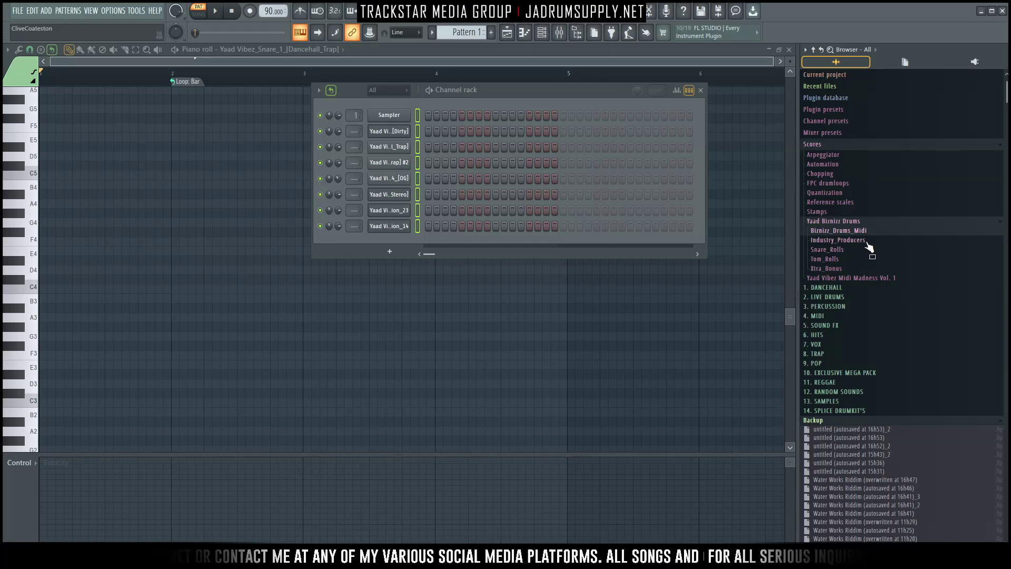
click(853, 240)
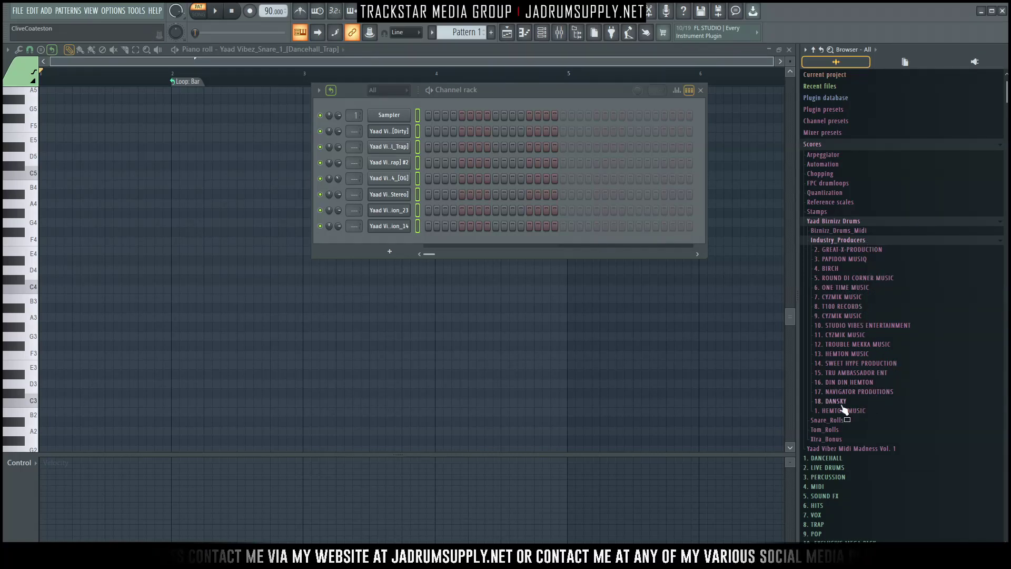
click(852, 411)
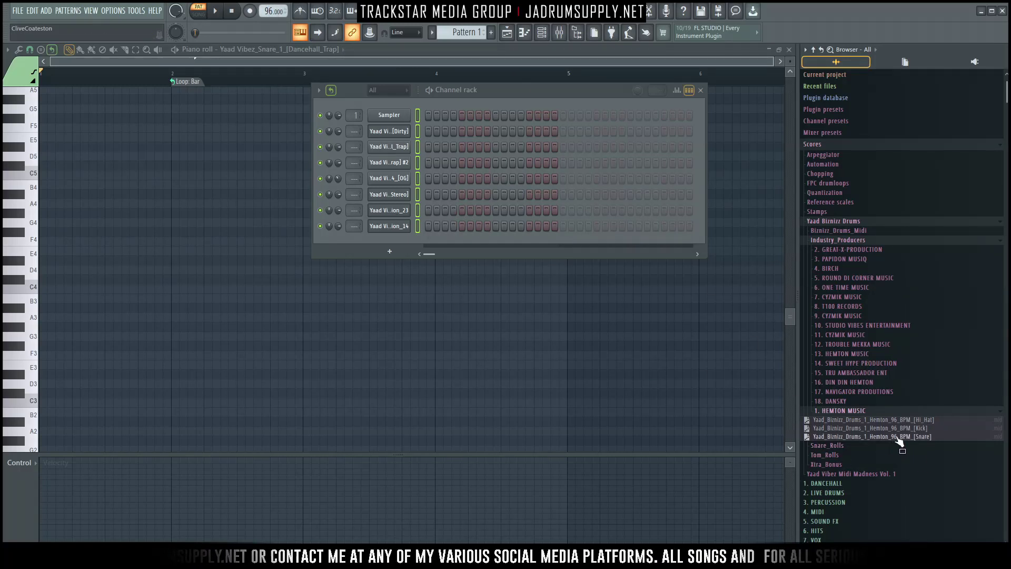
drag(906, 428, 408, 138)
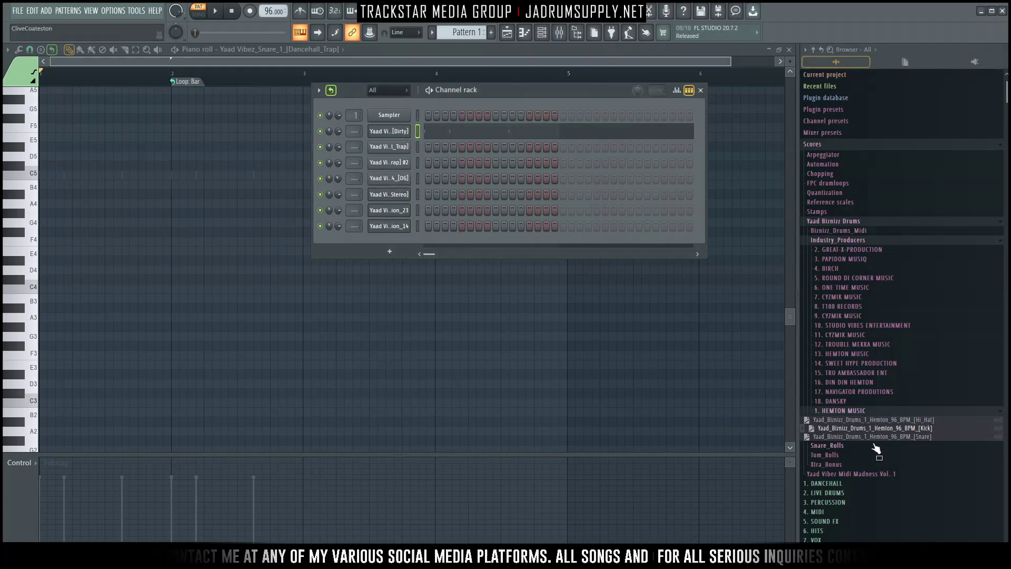
drag(902, 436, 392, 149)
Step: Try the Hemton 96 BPM hi-hat MIDI on the duplicate Trap snare channel (#2) and audition the beat
drag(920, 421, 503, 165)
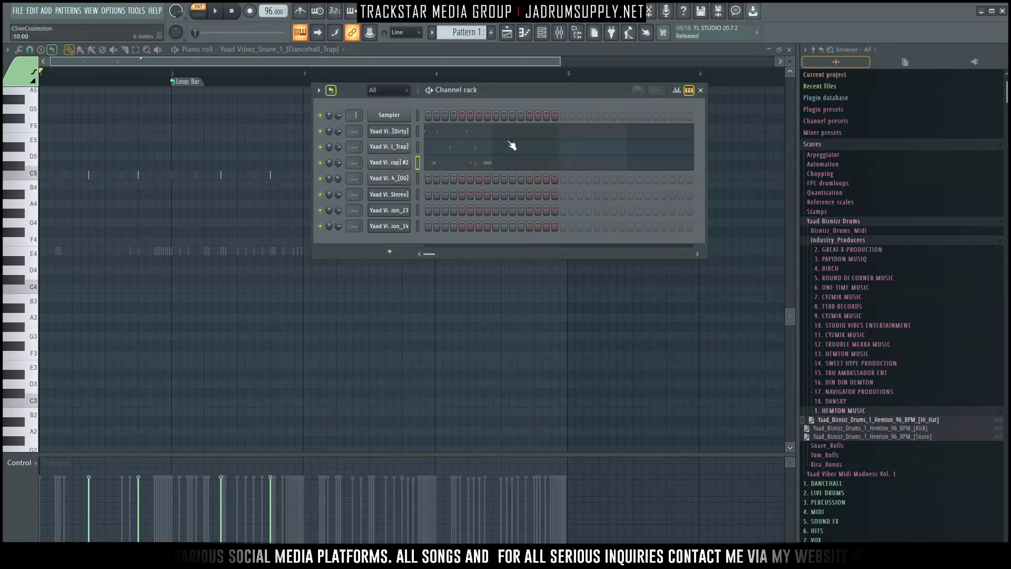
key(space)
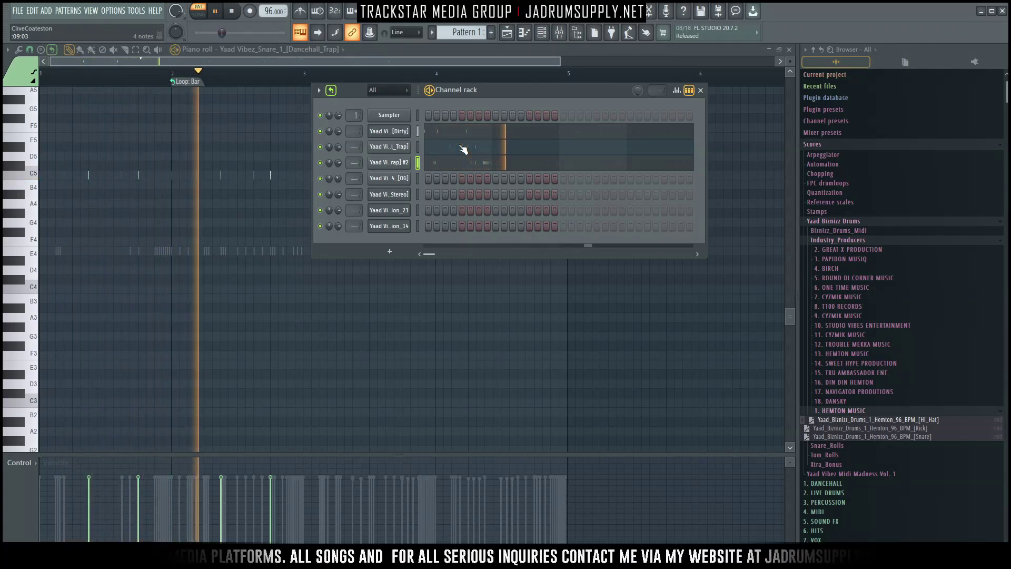
key(space)
Step: Delete the duplicate Trap snare channel, load the Hemton hi-hat MIDI onto the [OG] channel and play the beat
right_click(408, 170)
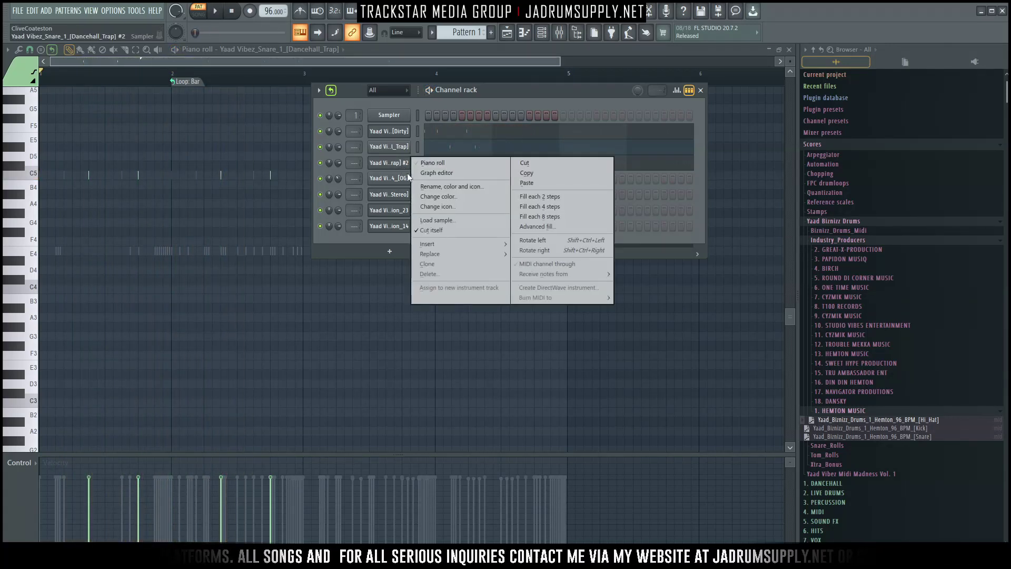
click(428, 274)
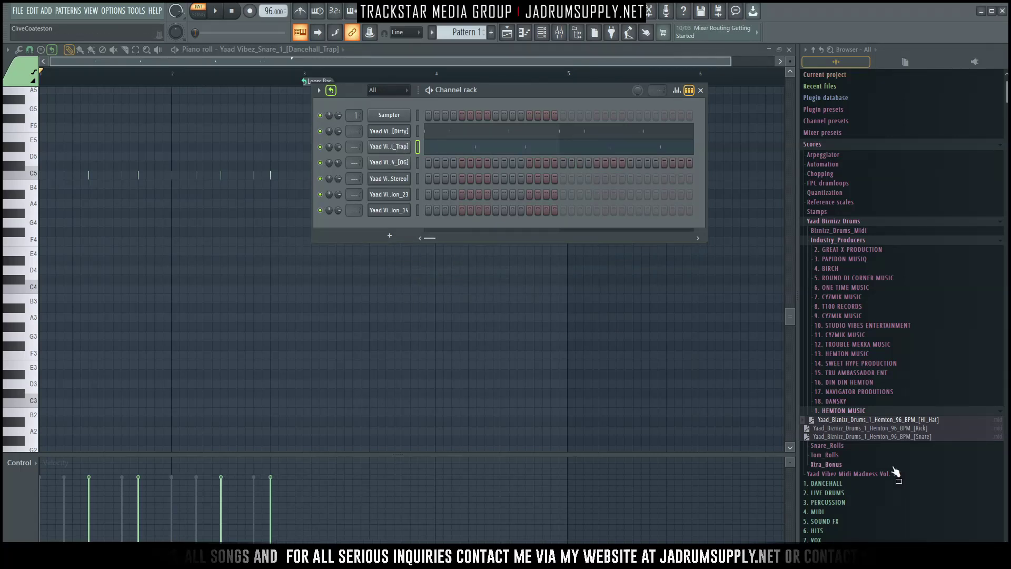
drag(910, 430, 361, 162)
key(space)
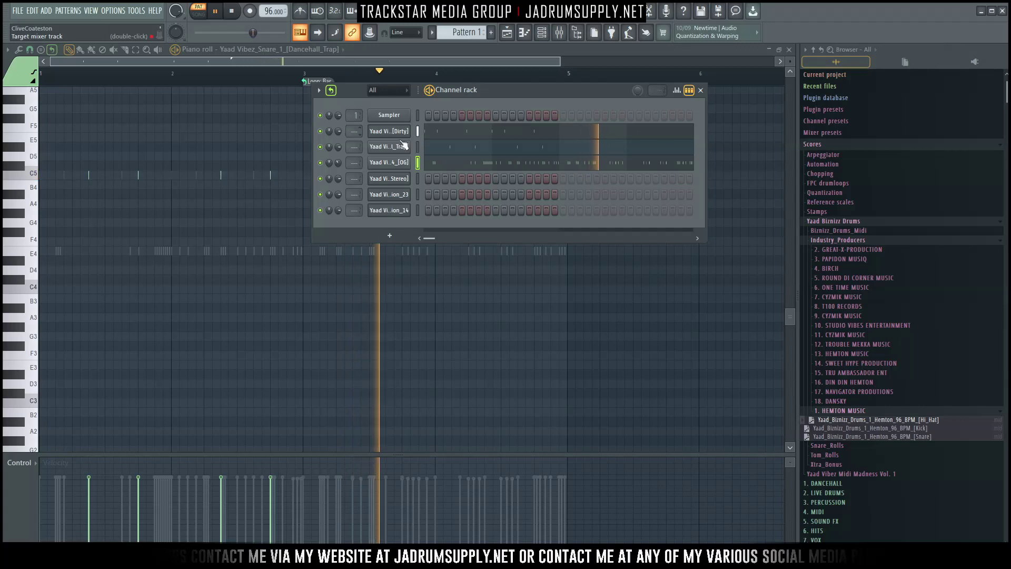
Step: Insert an Xpand!2 instrument from Air Music Technology and set its part A to Spiccato Strings Up + Down+ from 014 Strings
right_click(396, 117)
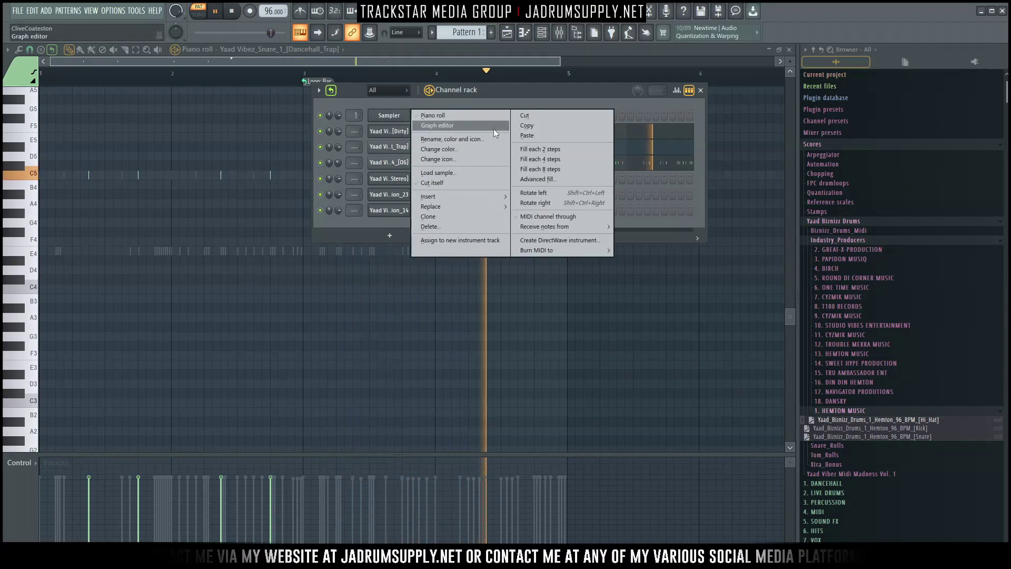
mouse_move(500, 194)
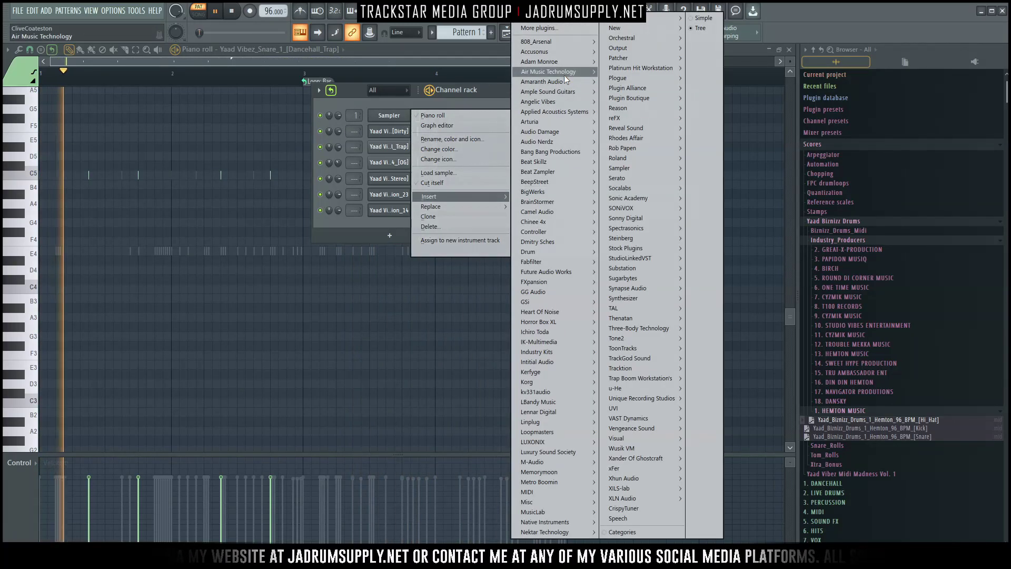
mouse_move(564, 73)
click(638, 110)
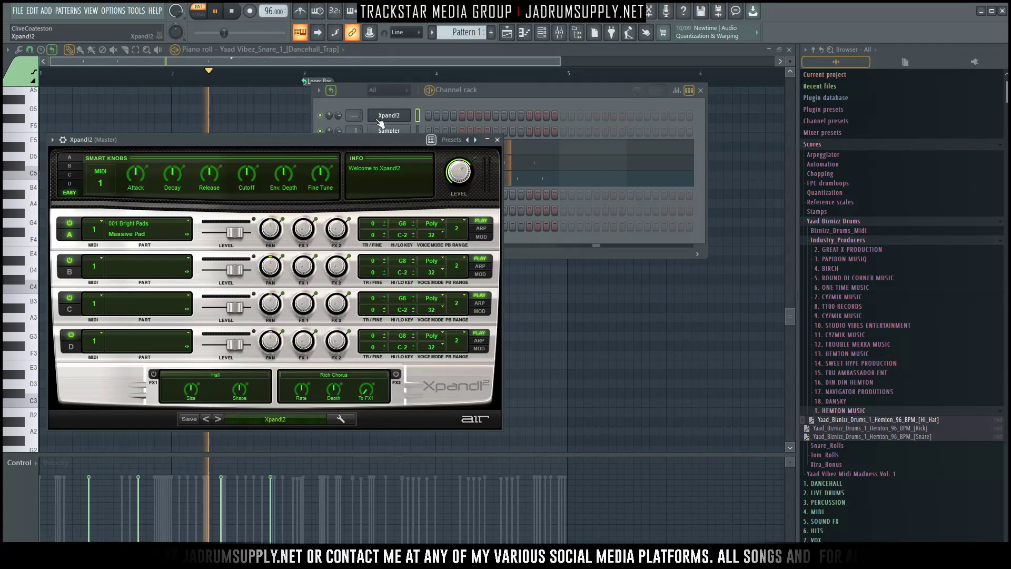
click(142, 228)
mouse_move(149, 348)
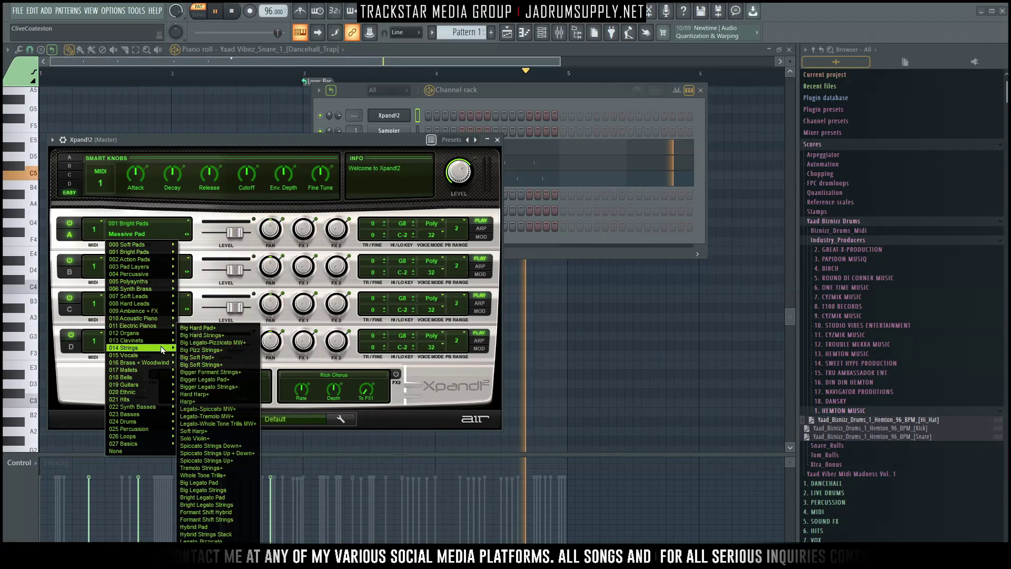
click(230, 454)
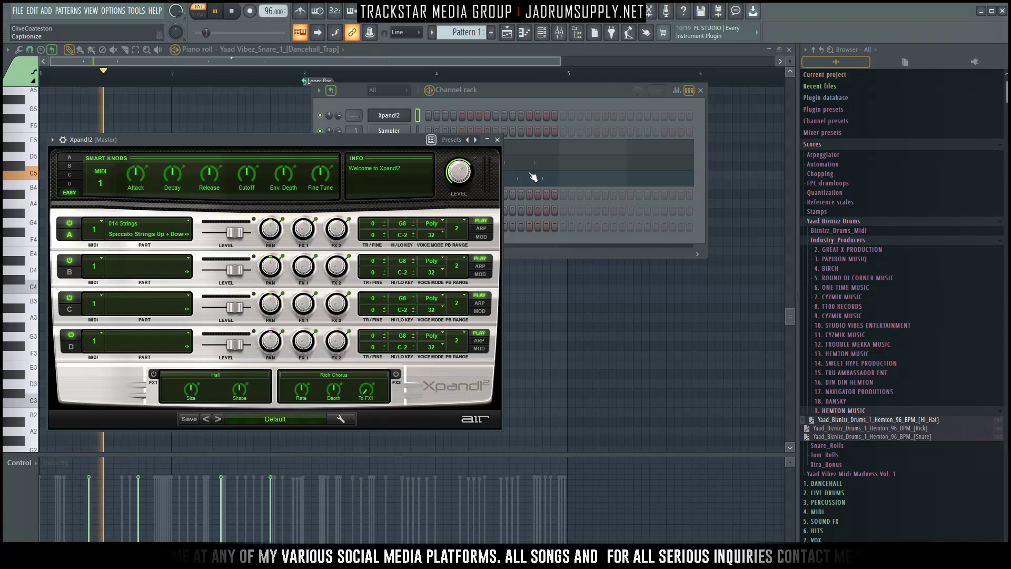
Step: Open the Yaad Vibez Midi Madness Vol. 1 folder and look through its melody files for one that suits the strings
scroll(871, 230, down, 5)
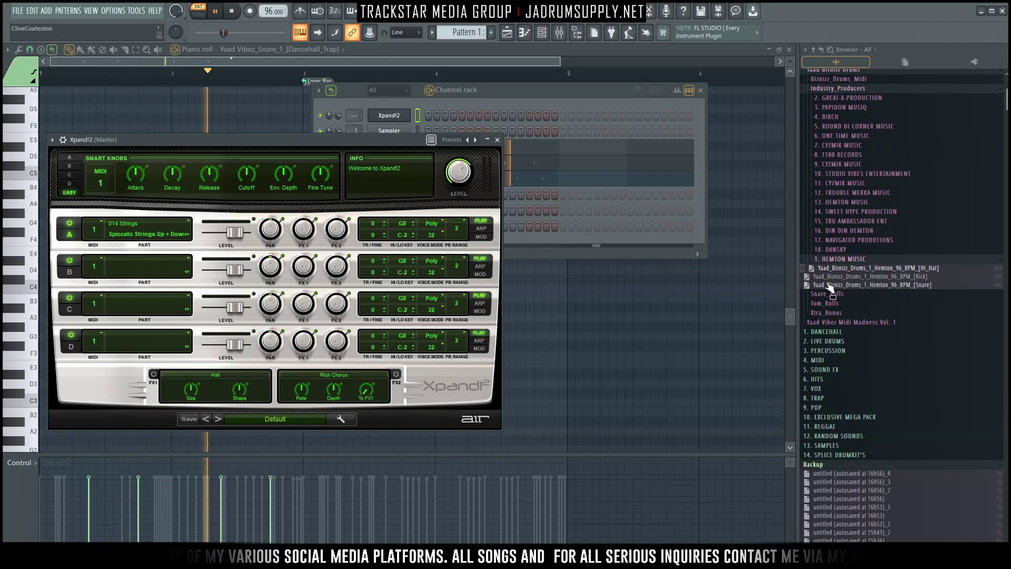
click(872, 323)
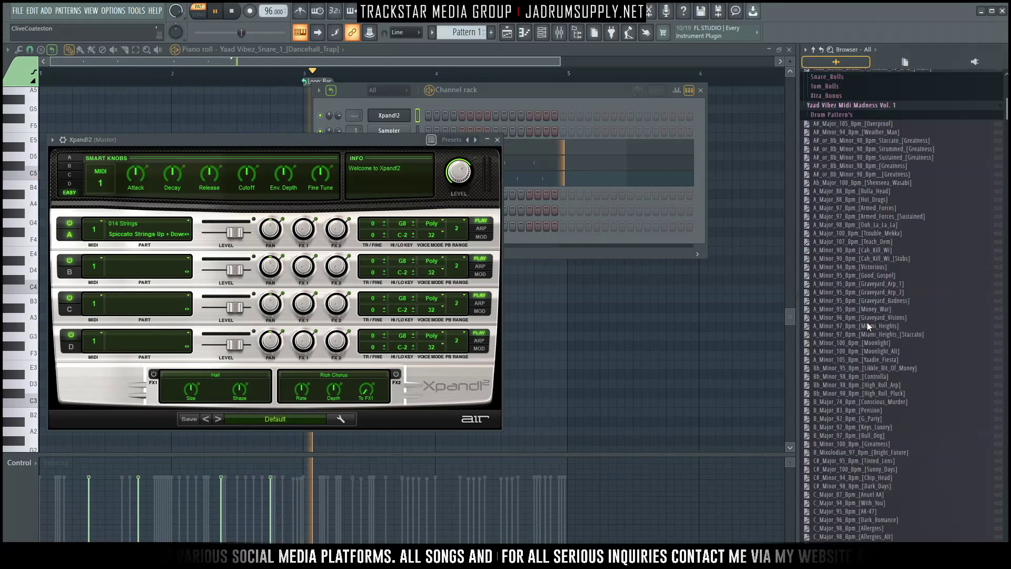
scroll(890, 310, down, 13)
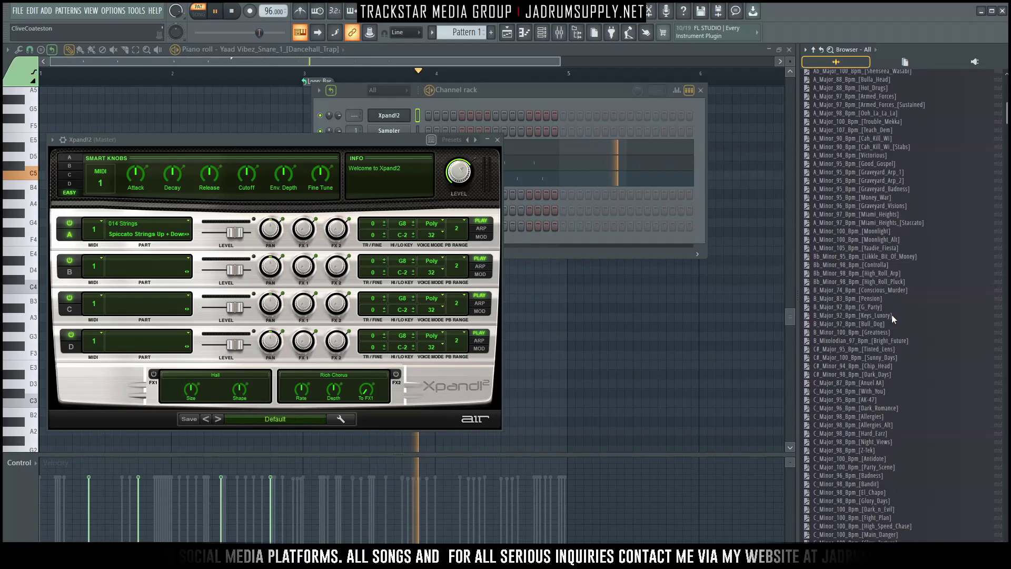
scroll(893, 304, down, 8)
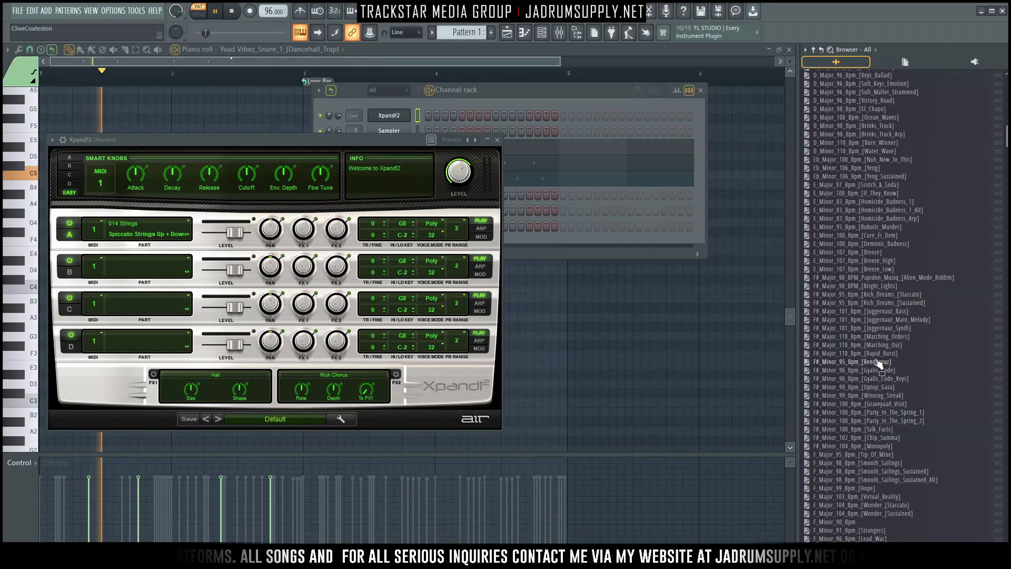
scroll(907, 362, down, 2)
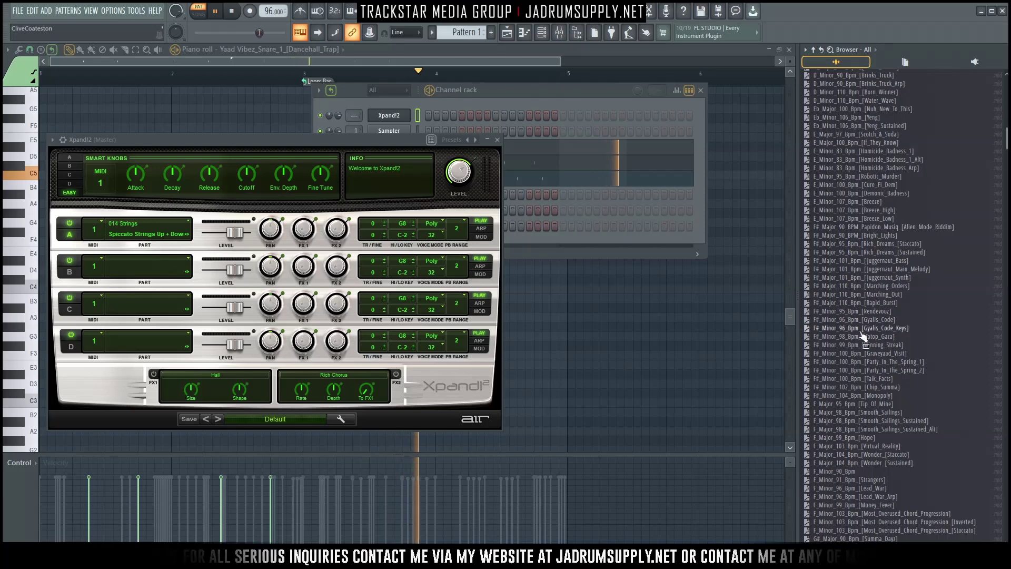
scroll(865, 343, down, 2)
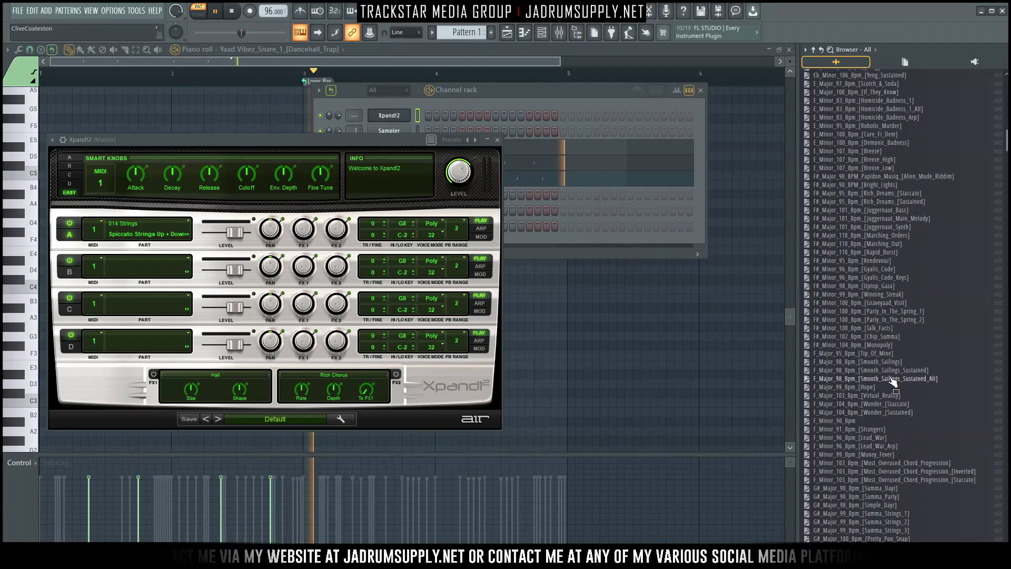
scroll(891, 331, up, 2)
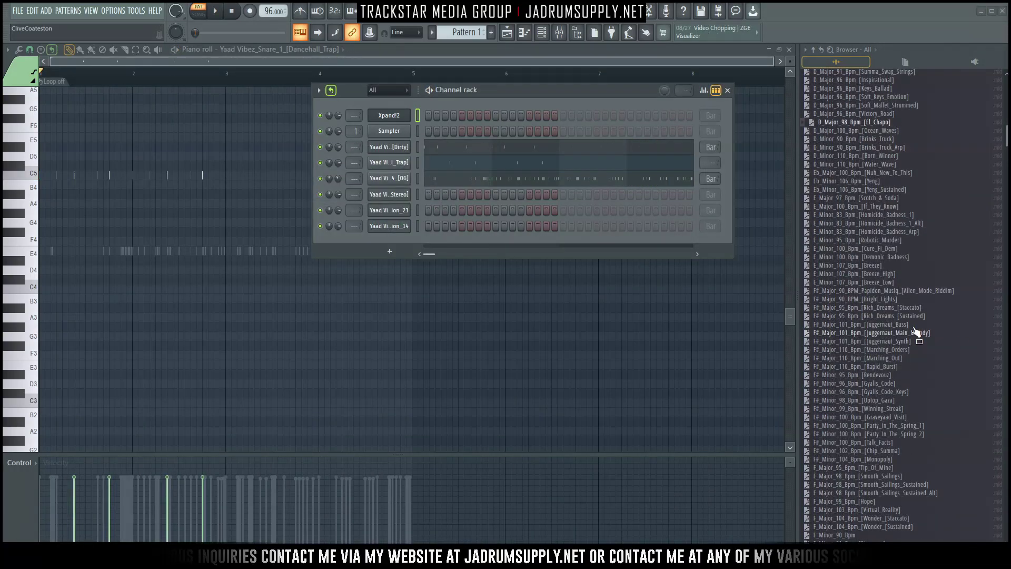
scroll(896, 348, up, 4)
scroll(874, 384, down, 2)
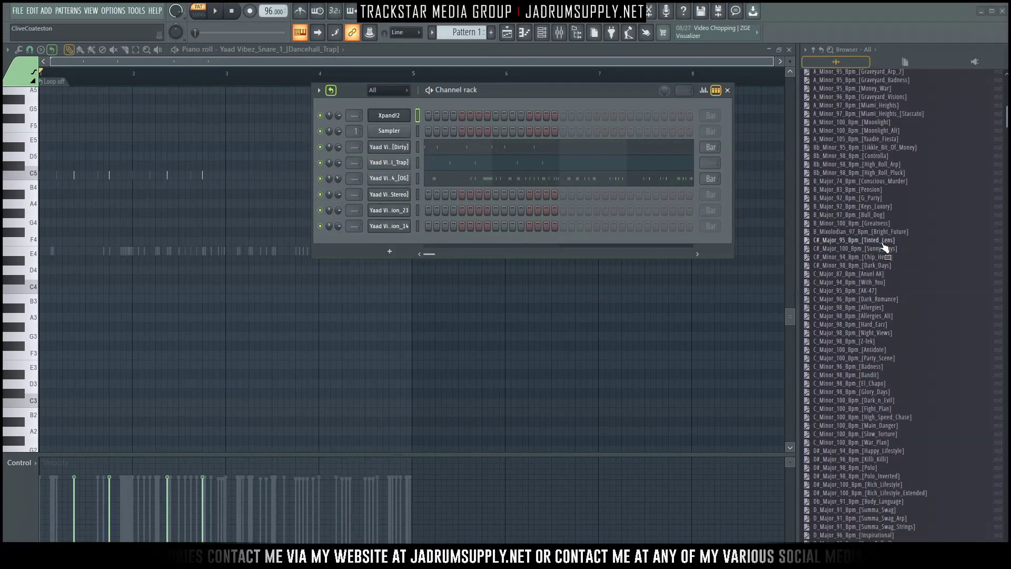
Step: Load C_Major_94_Bpm_[With_You] onto the Xpand!2 channel and audition it with the drums
click(873, 283)
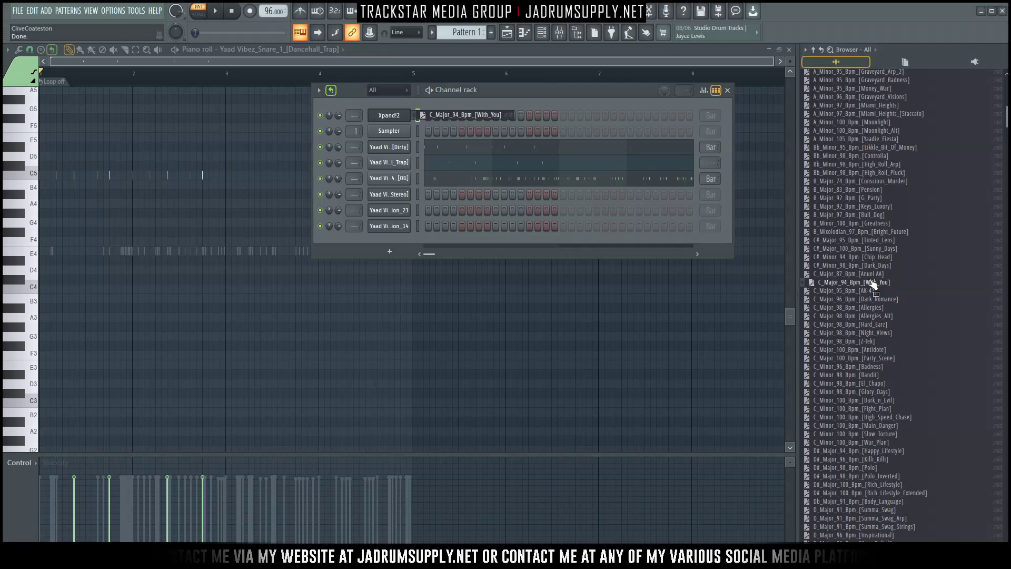
scroll(885, 316, down, 10)
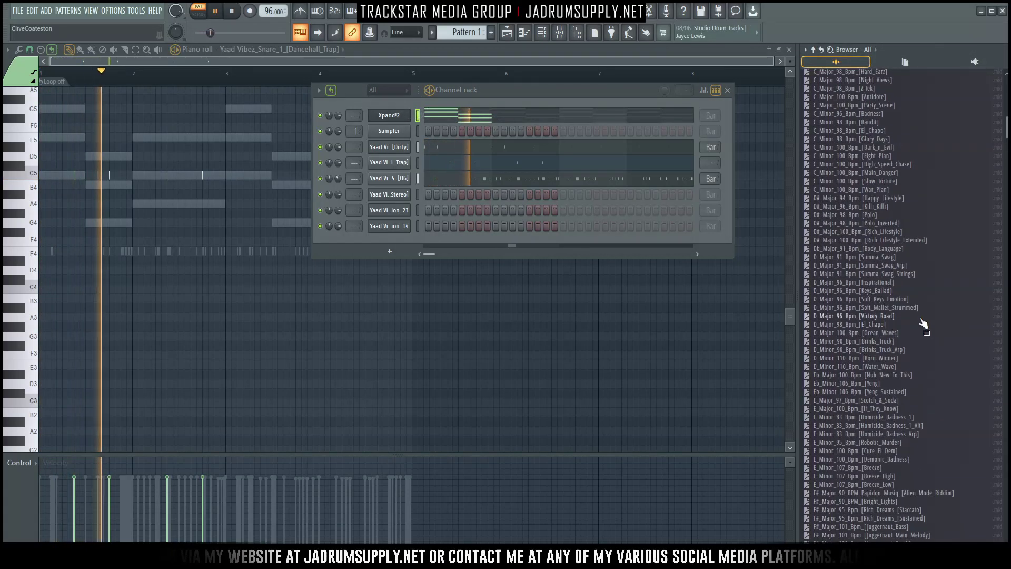
scroll(916, 379, down, 2)
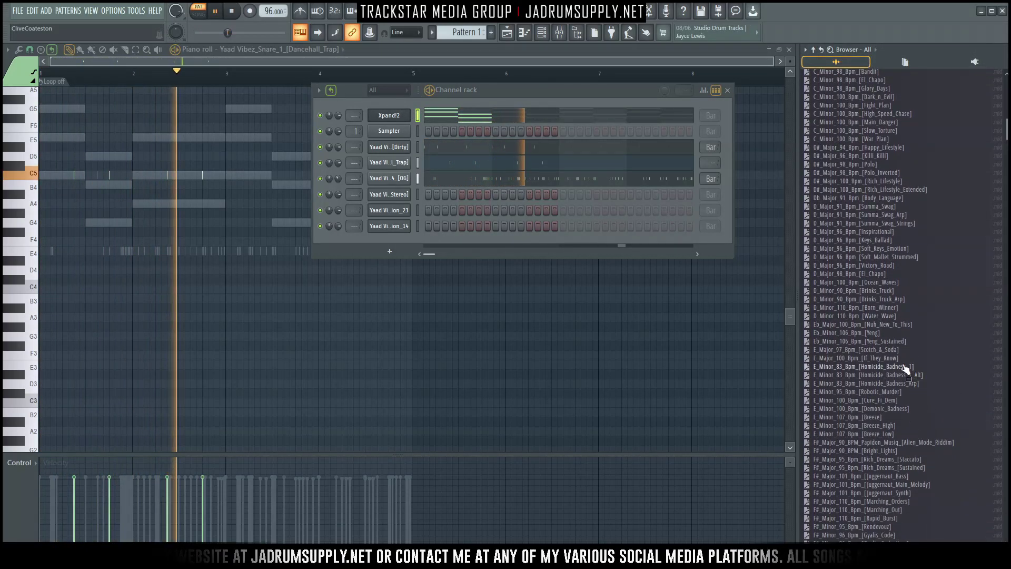
key(space)
Step: Search the Yaad Vibez Midi Madness Vol. 1 folder for "chapo" and load C_Minor_98_Bpm_[El_Chapo] onto the Xpand!2 channel
scroll(906, 421, down, 3)
scroll(899, 420, down, 3)
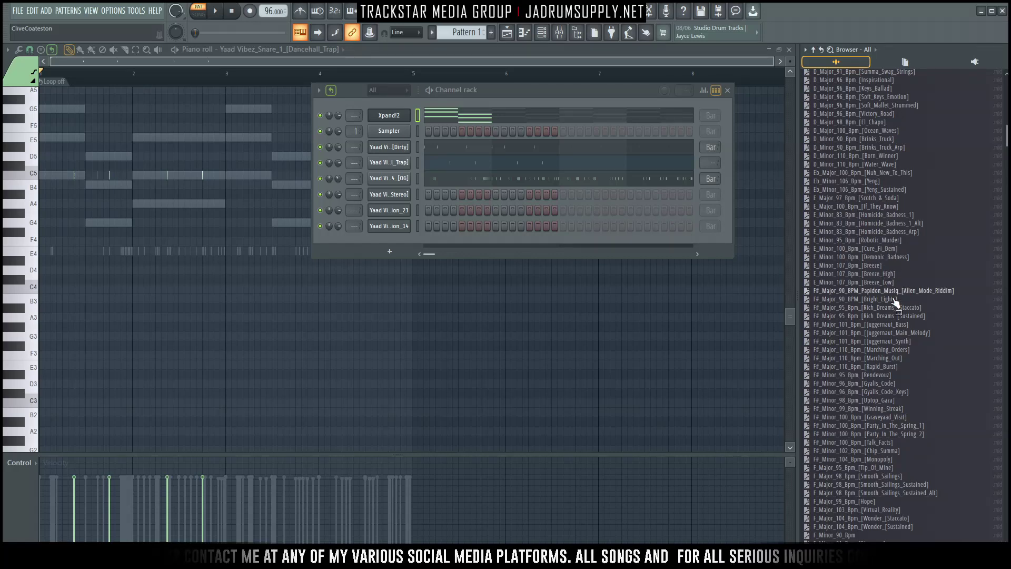
key(ctrl)
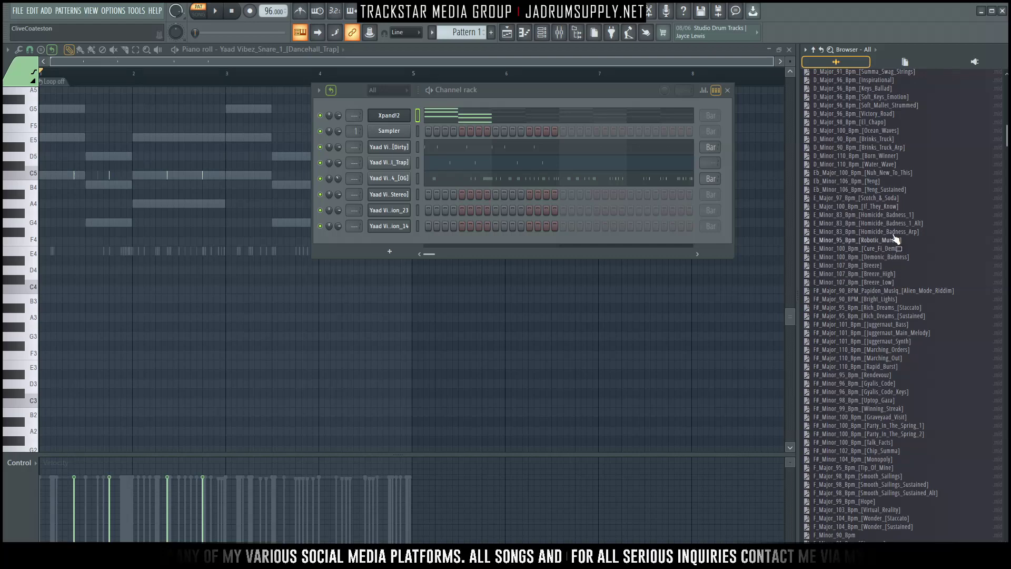
scroll(902, 221, down, 6)
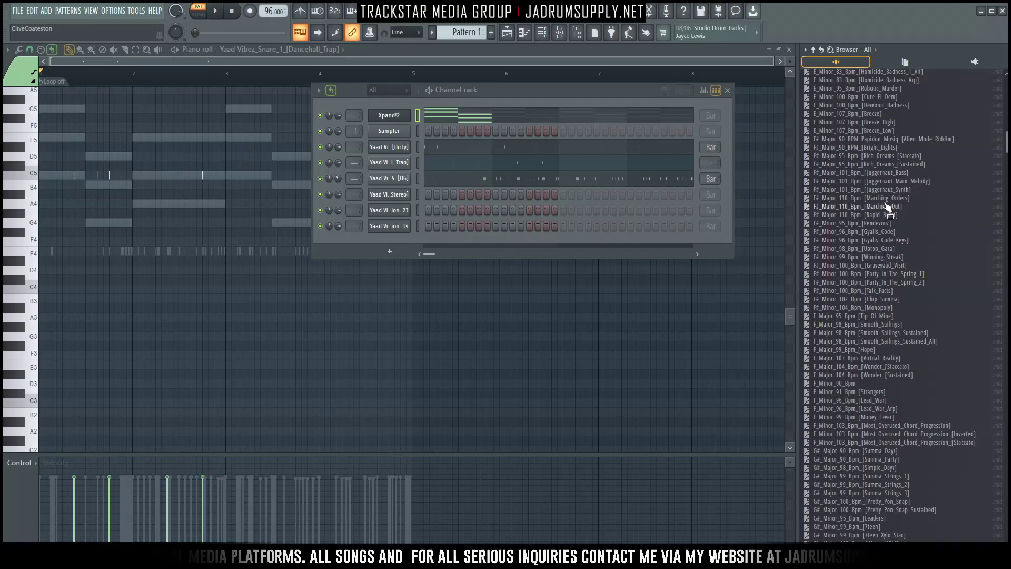
scroll(888, 166, up, 8)
scroll(885, 315, up, 20)
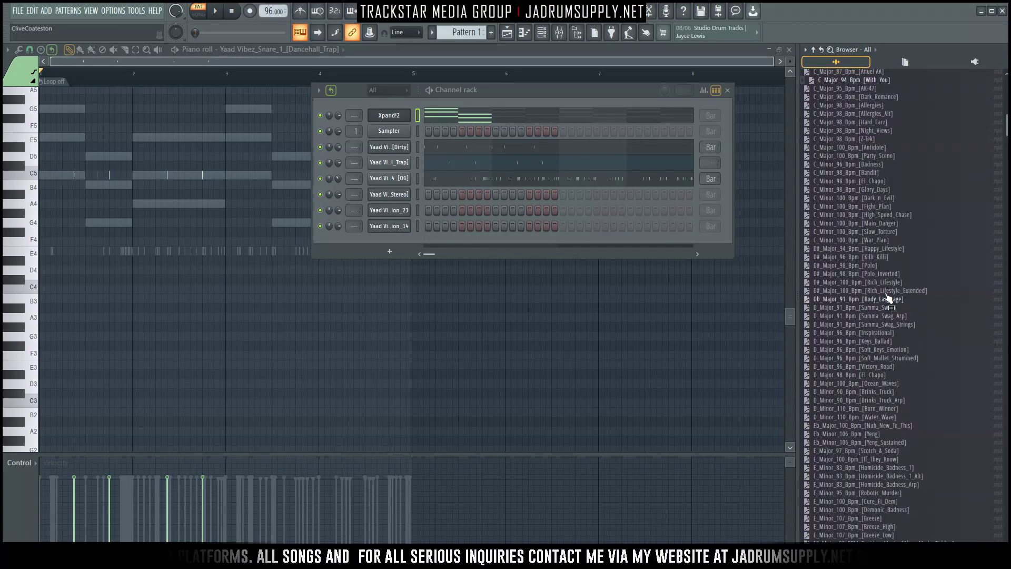
right_click(851, 282)
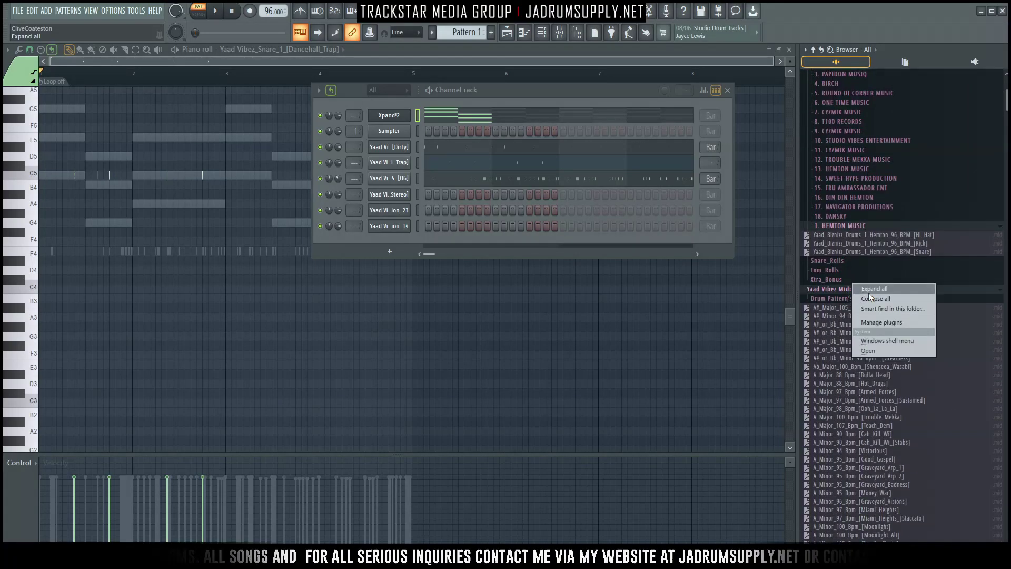
click(901, 308)
text(Chapo)
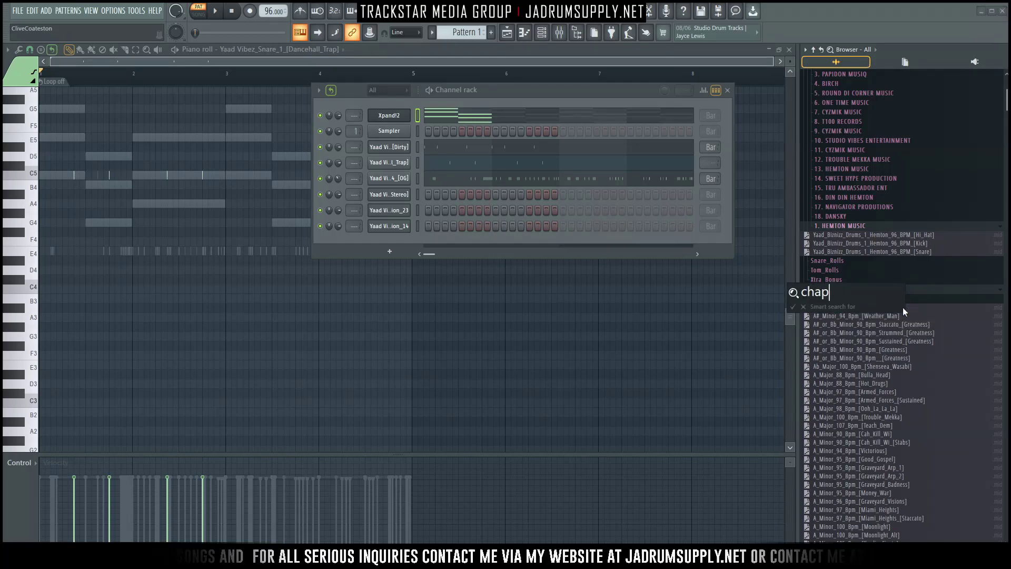
key(Return)
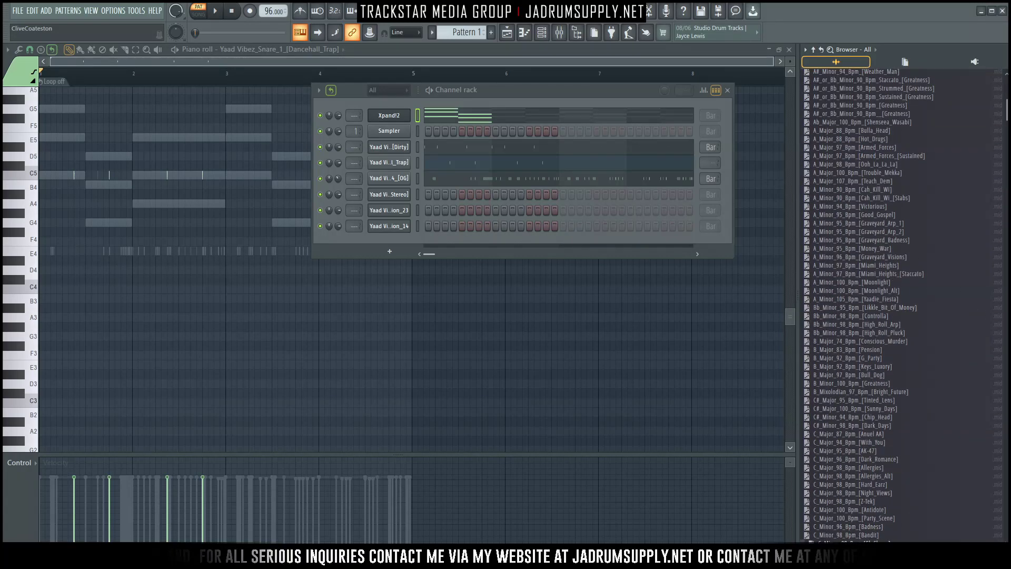
drag(854, 543, 401, 115)
Step: Inspect the Xpand!2 notes in the piano roll, bring back the channel rack and play the pattern
click(511, 115)
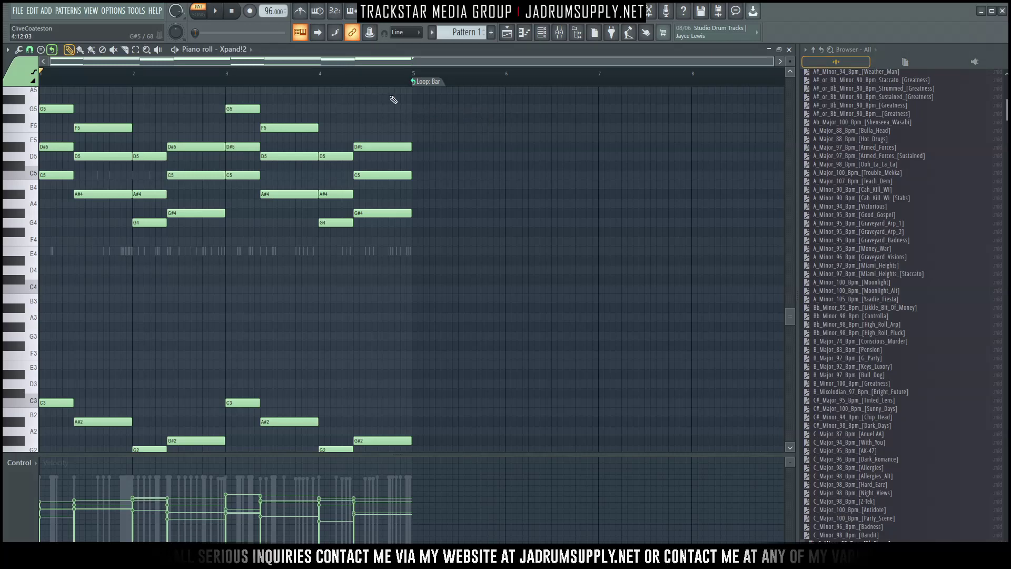
click(572, 32)
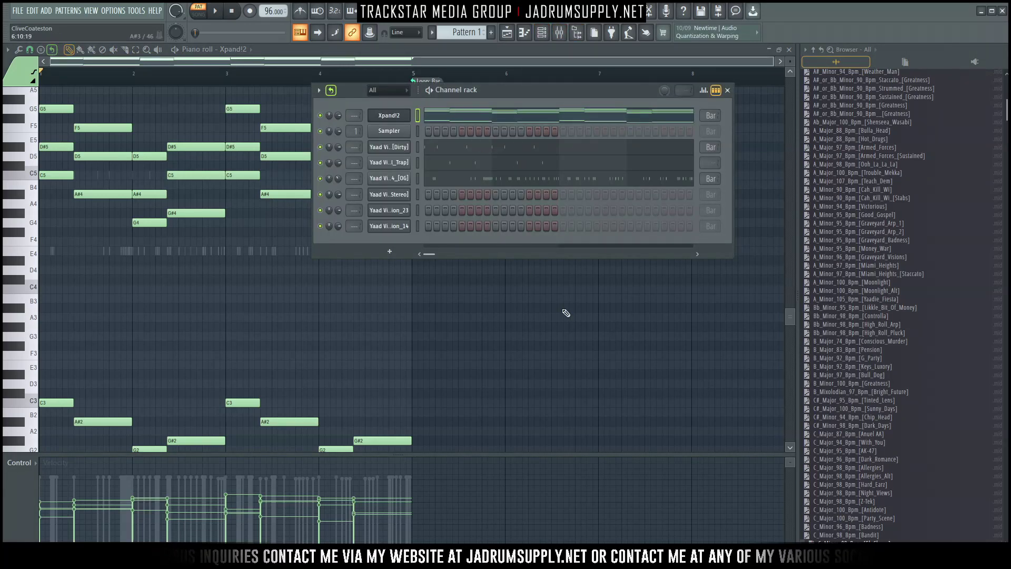
key(space)
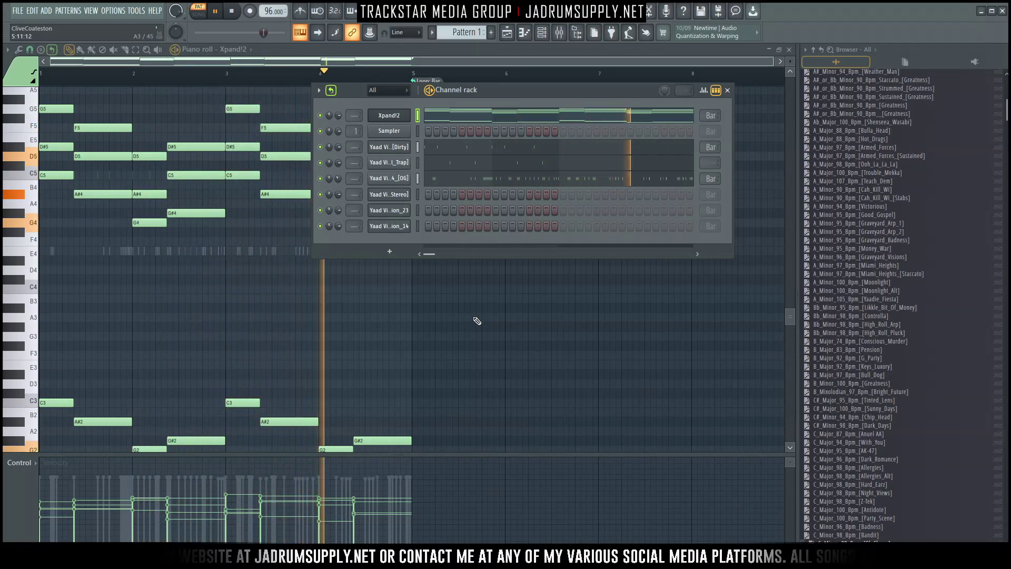
Step: Stop playback and clear the notes of all channels in Pattern 1
key(space)
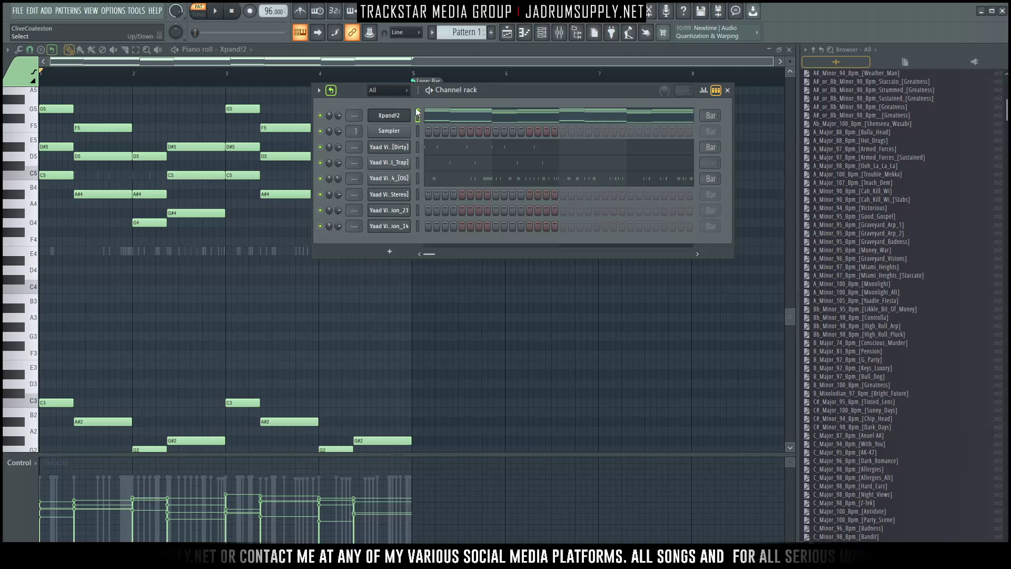
key(ctrl+x)
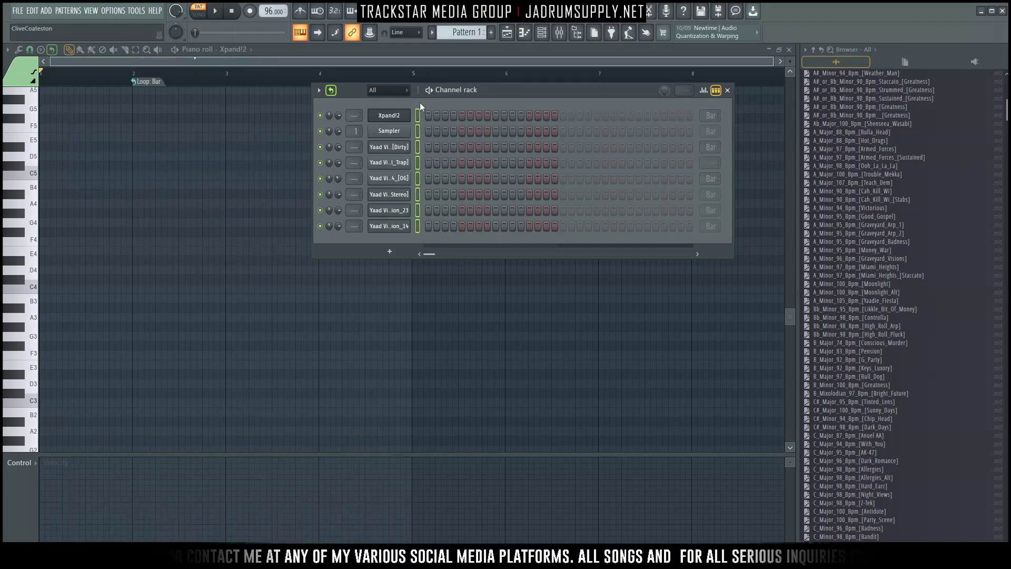
click(417, 131)
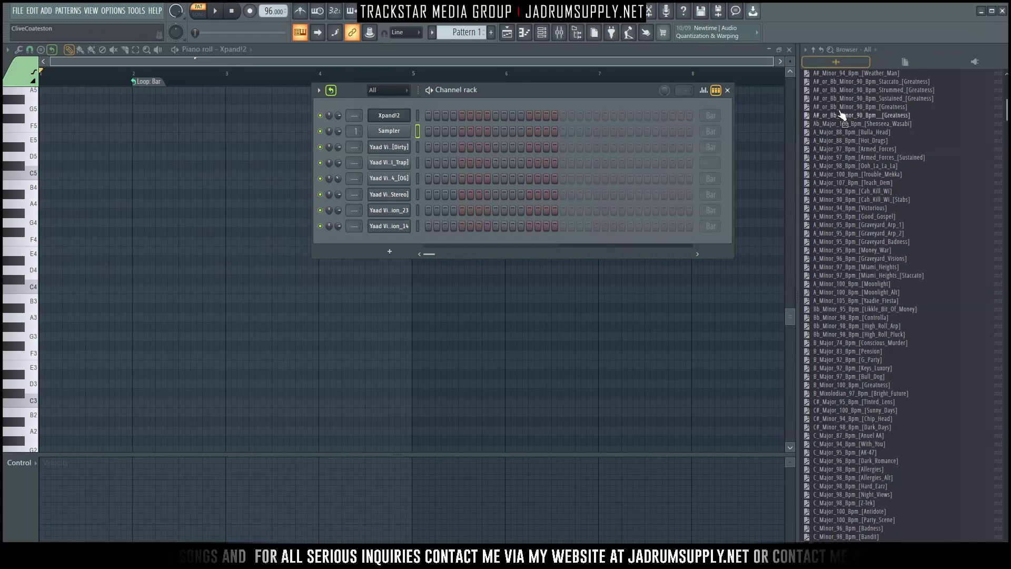
Step: Add Yaad Vibez_Snare_17 from the Yaad Vibes Drumkit Vol. 1 [Blackout Deluxe Edition] snares as a new channel
click(814, 50)
click(826, 155)
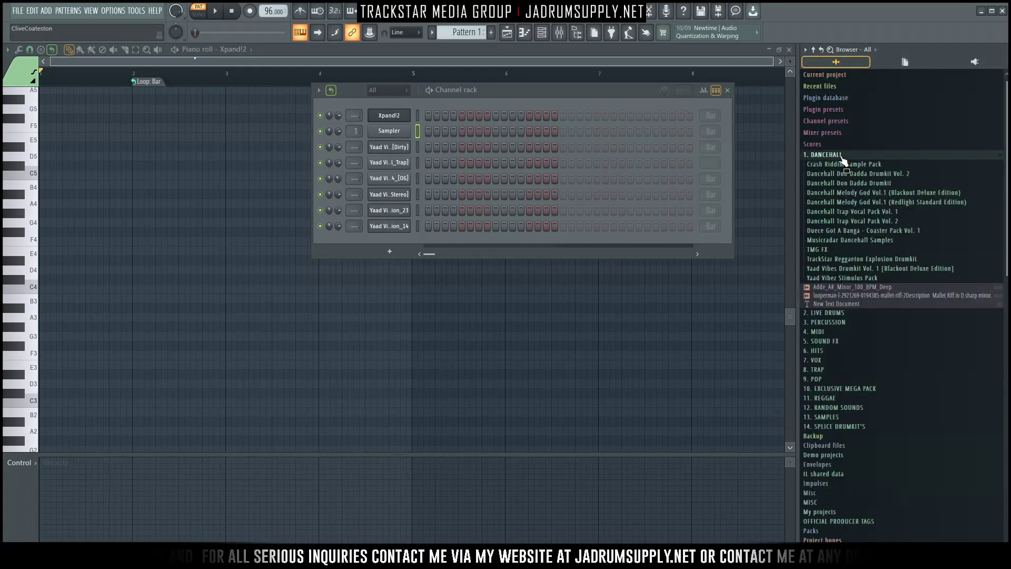
click(876, 271)
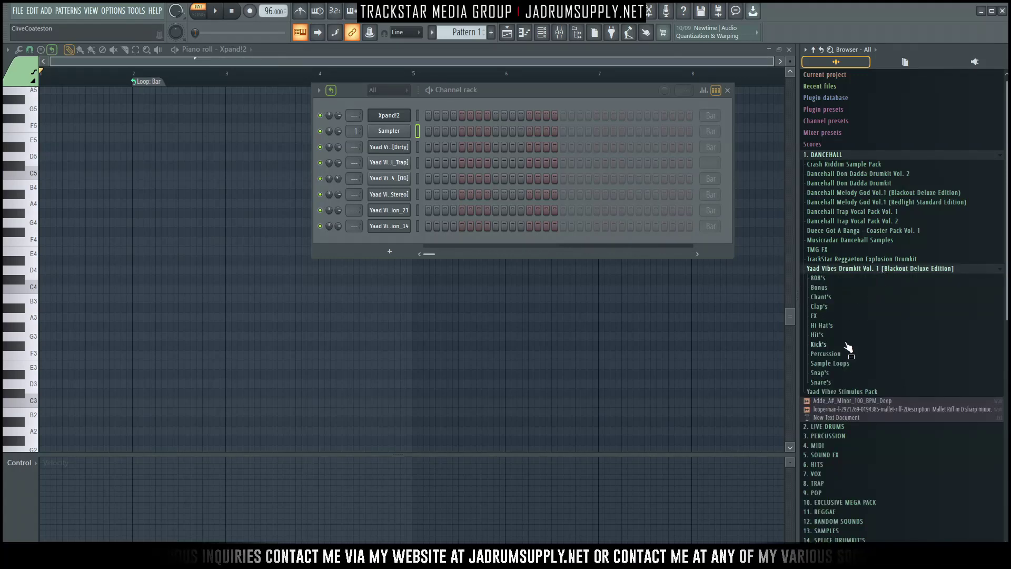
click(821, 383)
scroll(853, 358, down, 5)
click(857, 359)
click(862, 342)
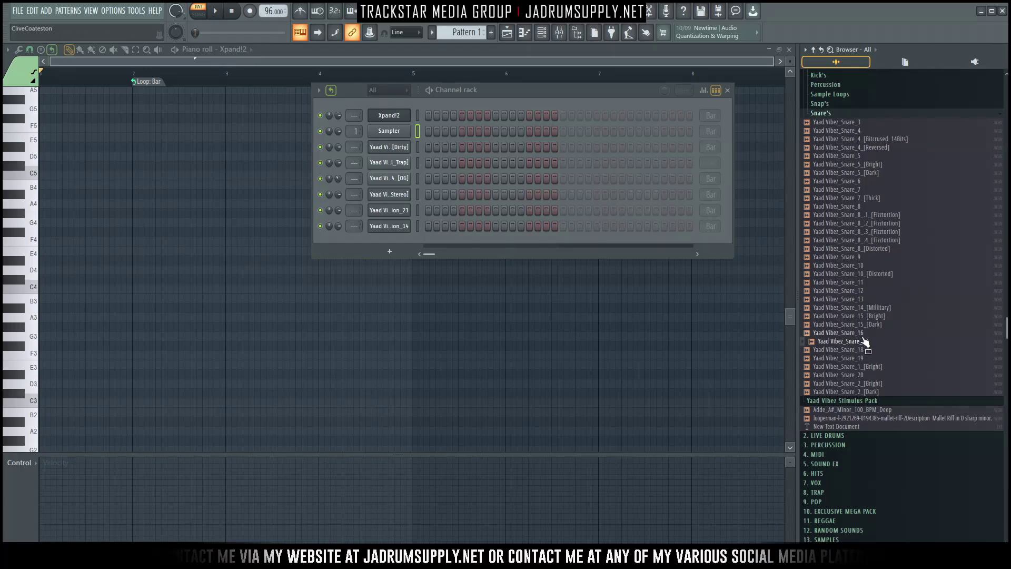
right_click(864, 342)
click(895, 351)
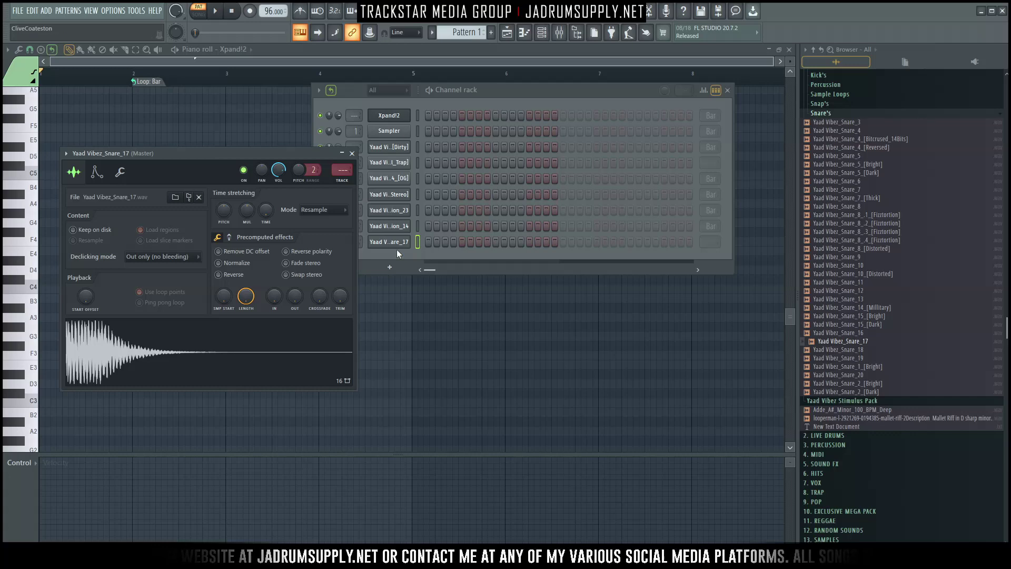
Step: Move the Snare_17 channel up in the channel rack to sit directly below the [Dirty] kick channel
click(420, 245)
key(alt+Up)
key(alt+Up)
key(alt+Up)
key(alt+Up)
key(alt+Up)
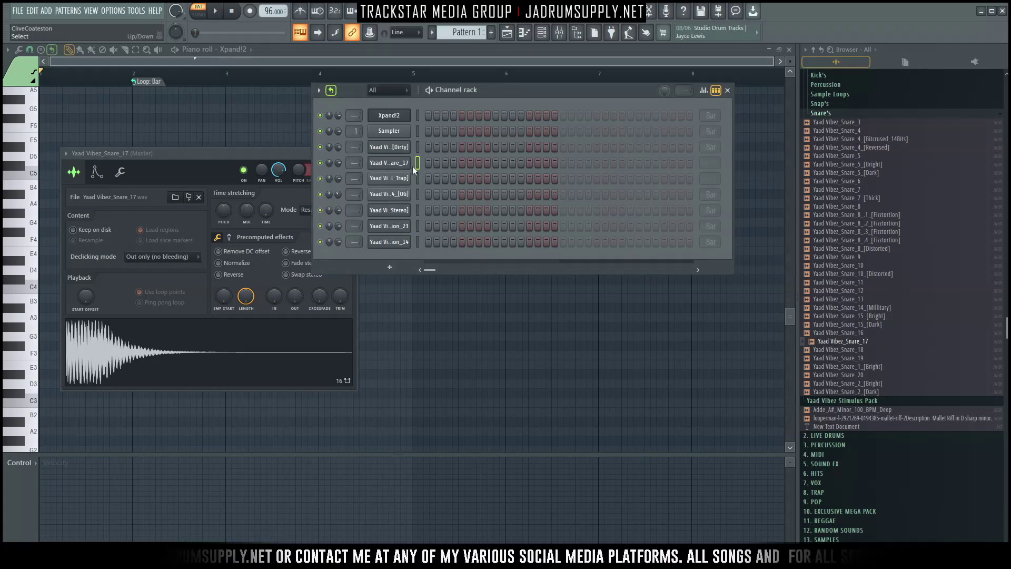
Step: Try hits on steps 1, 4, 7, 11 and 14 of both the [Dirty] kick and Snare_17 channels, and clear them
mouse_move(428, 147)
mouse_down()
mouse_move(428, 158)
mouse_move(538, 163)
mouse_up()
key(space)
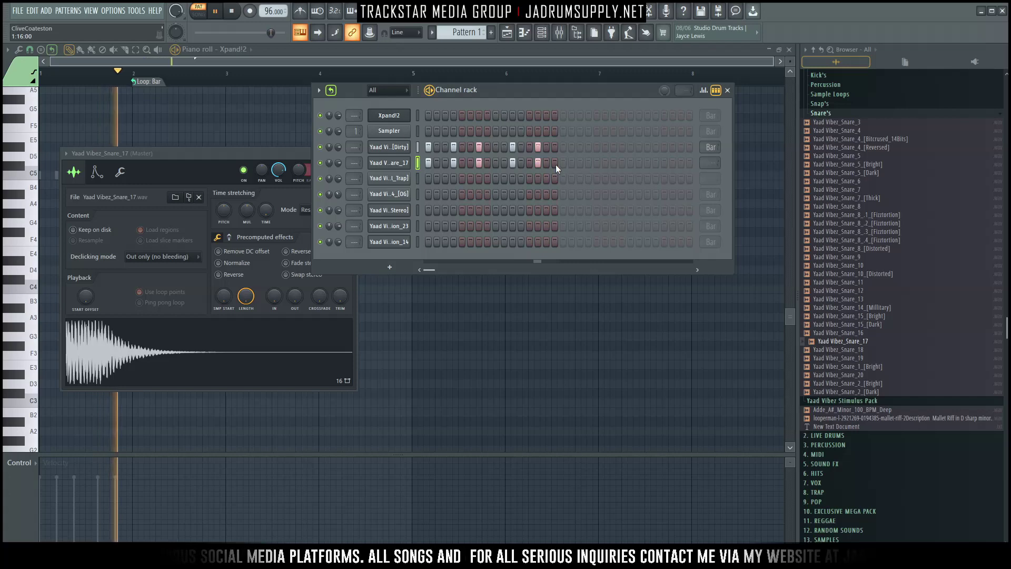
key(space)
right_click(540, 162)
drag(543, 147, 426, 147)
drag(537, 158, 413, 157)
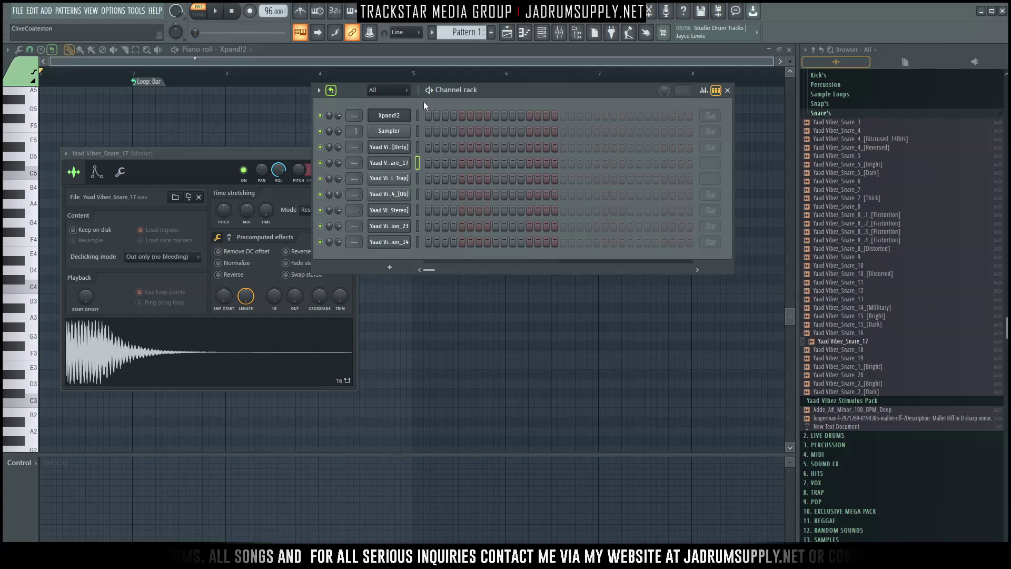
Step: Delete the Snare_17 channel from the channel rack
right_click(410, 163)
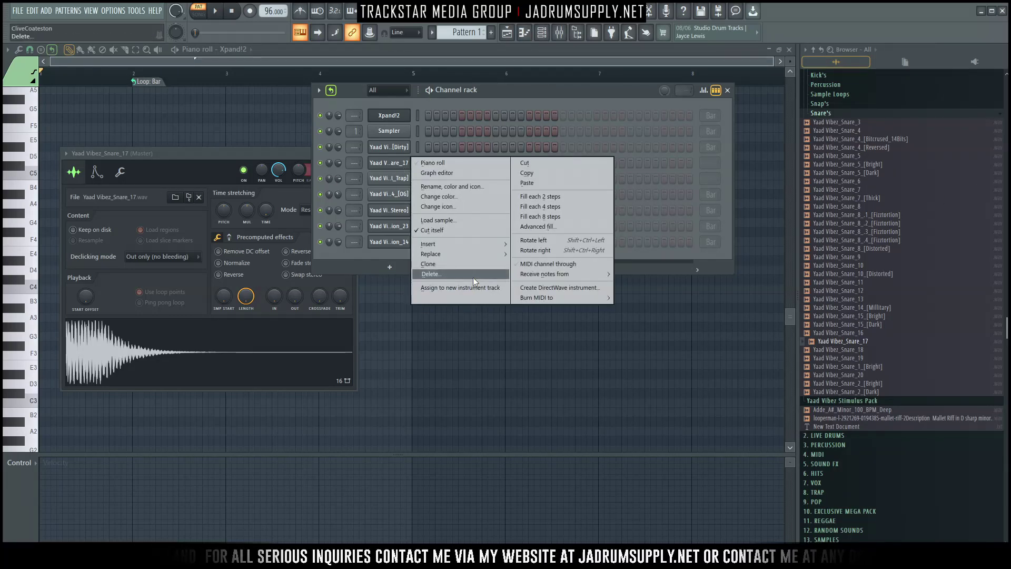
click(473, 276)
key(Return)
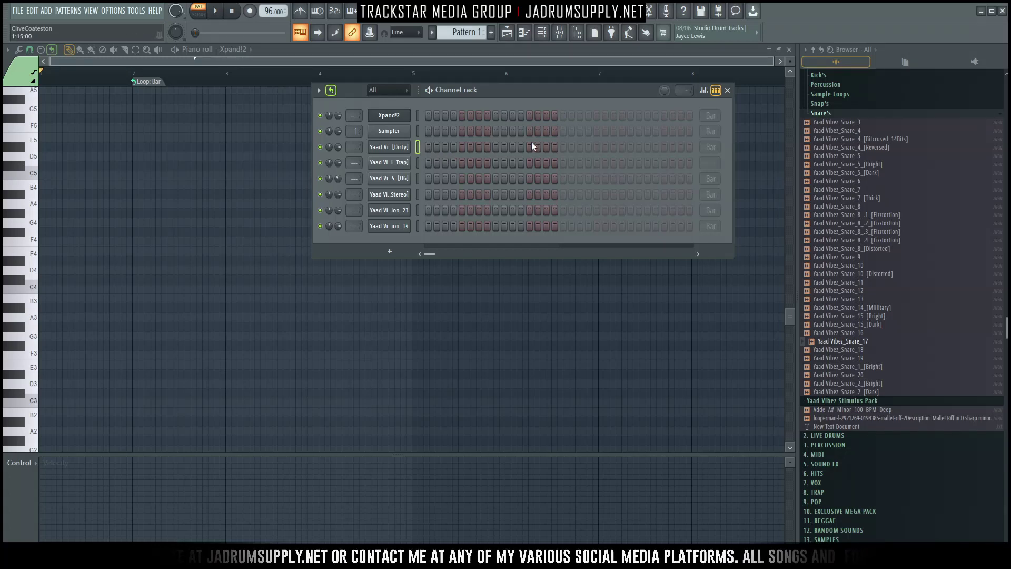
Step: Place kick hits on steps 1, 4, 7, 11 and 14 of the [Dirty] channel and audition the pattern
click(428, 148)
click(453, 148)
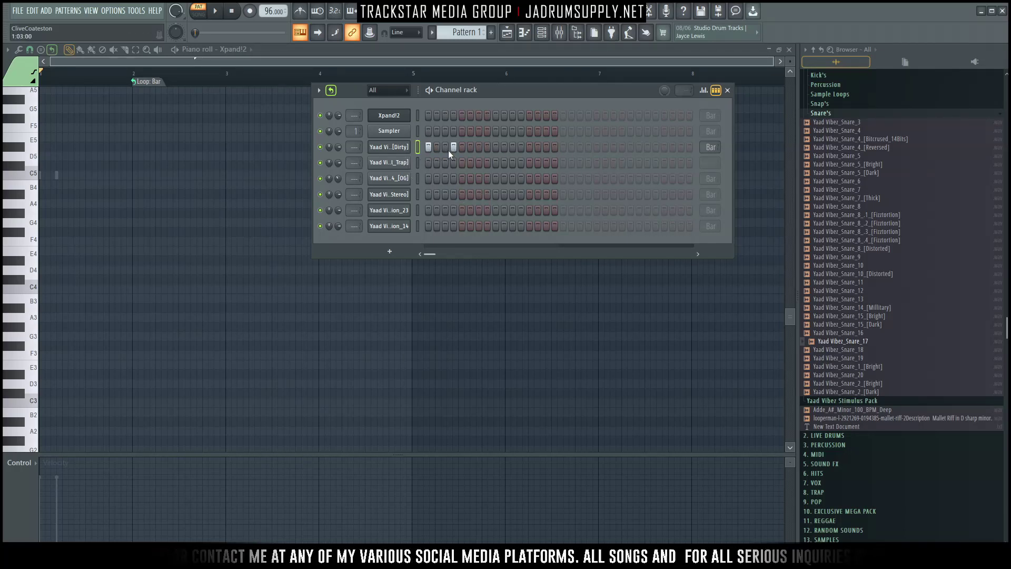
click(479, 147)
click(513, 148)
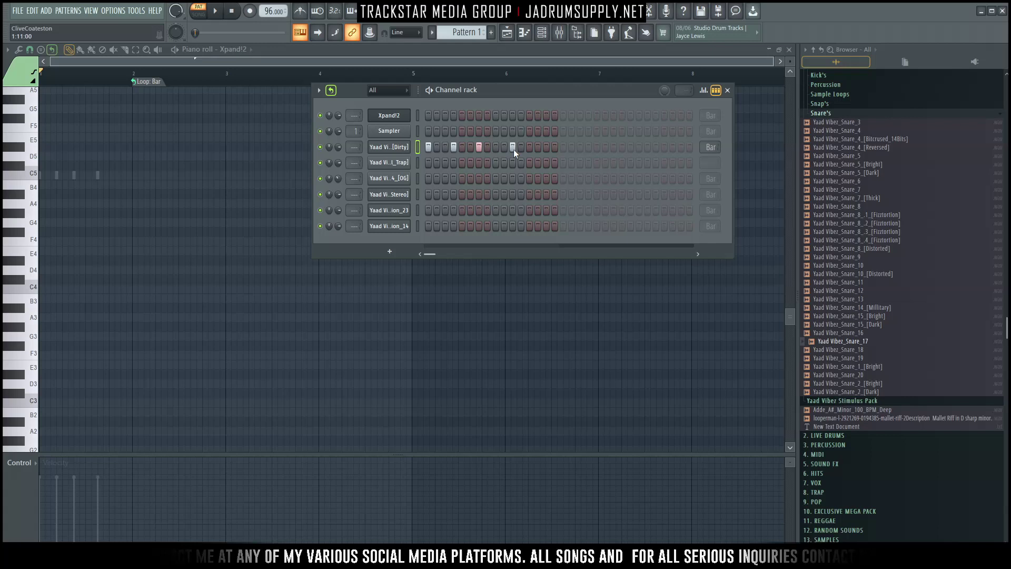
click(538, 148)
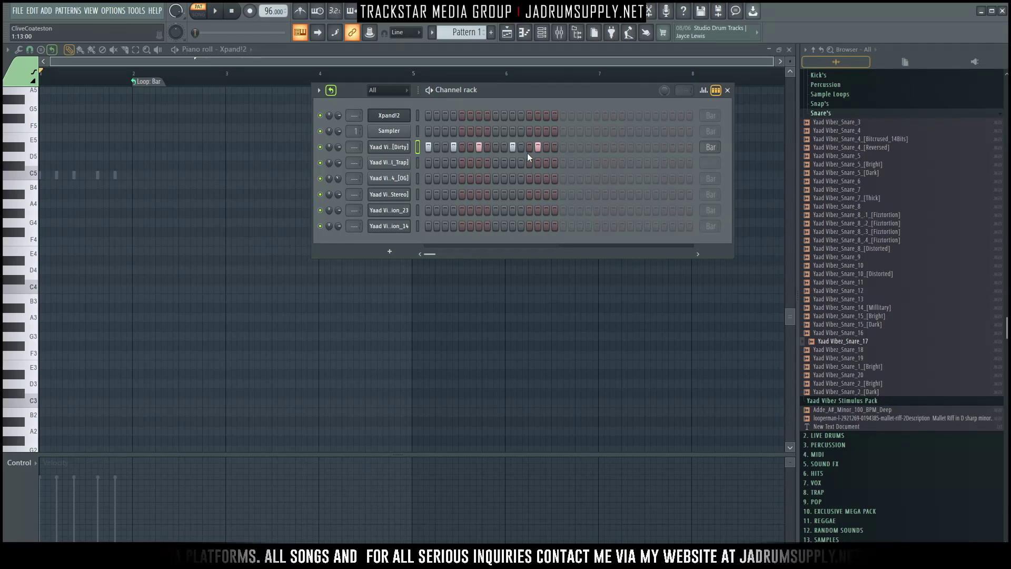
key(space)
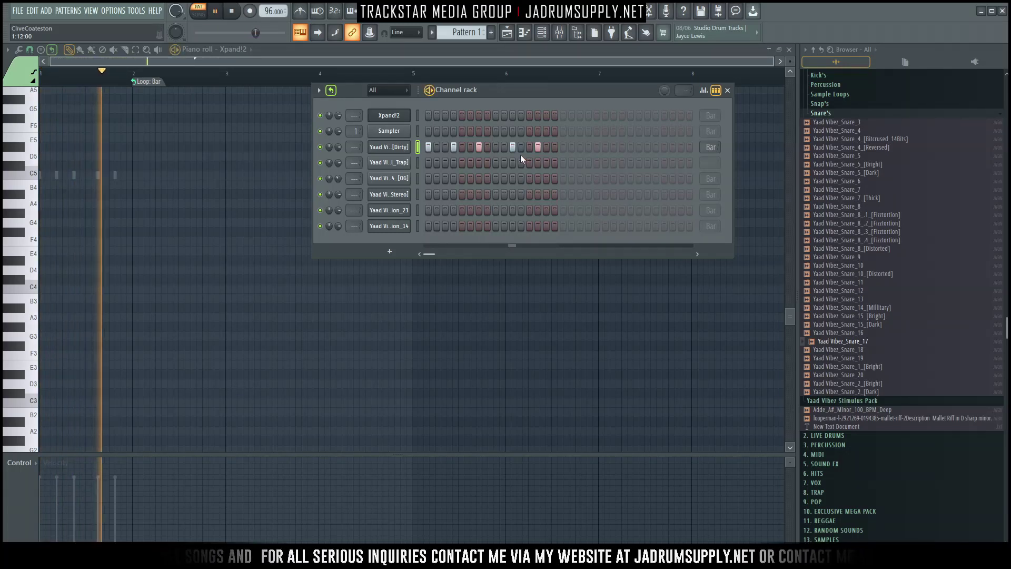
key(space)
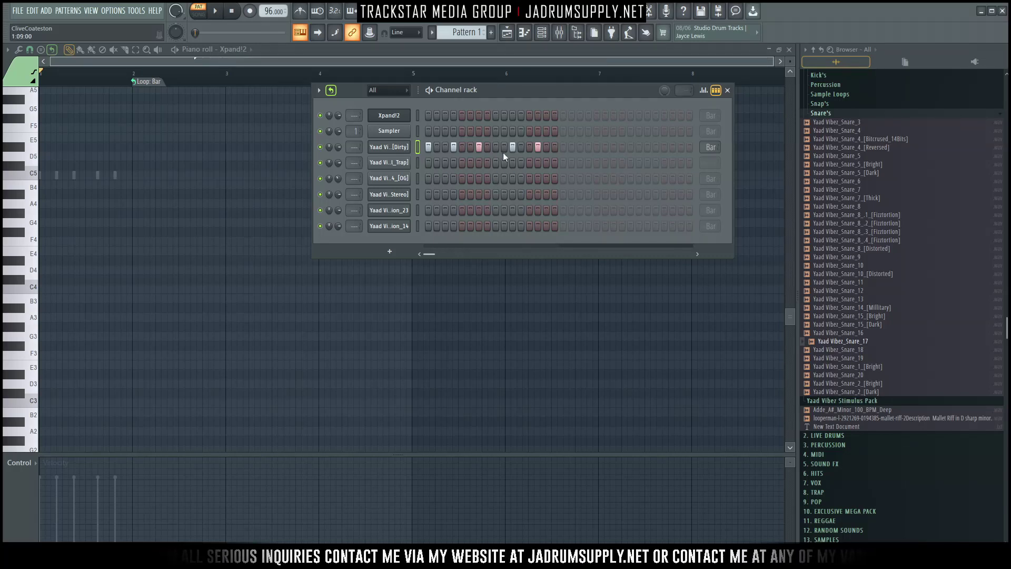
Step: Replace the kick hits on steps 4 and 7 with snare hits on the Dancehall_Trap channel and audition the pattern
click(454, 164)
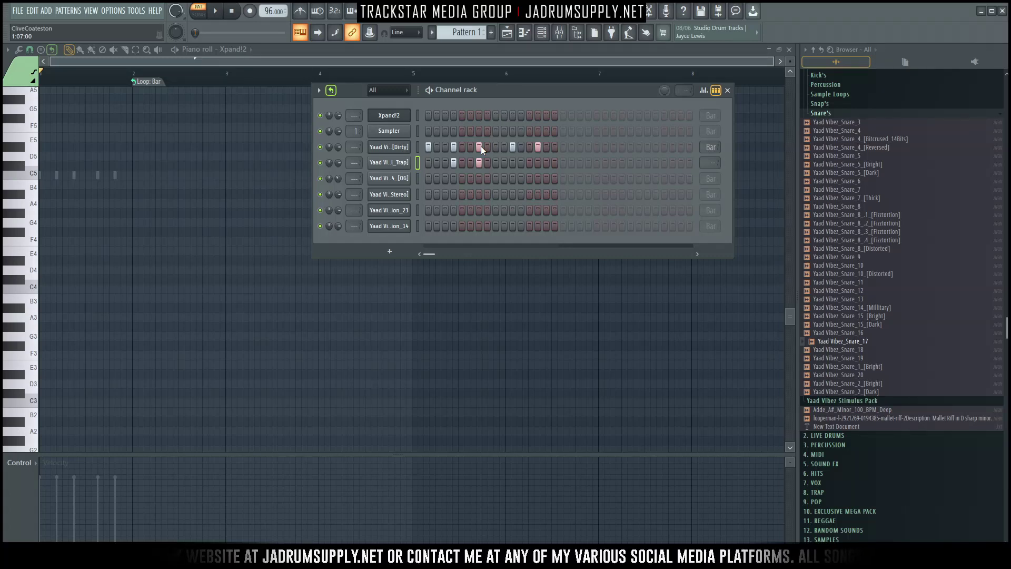
key(space)
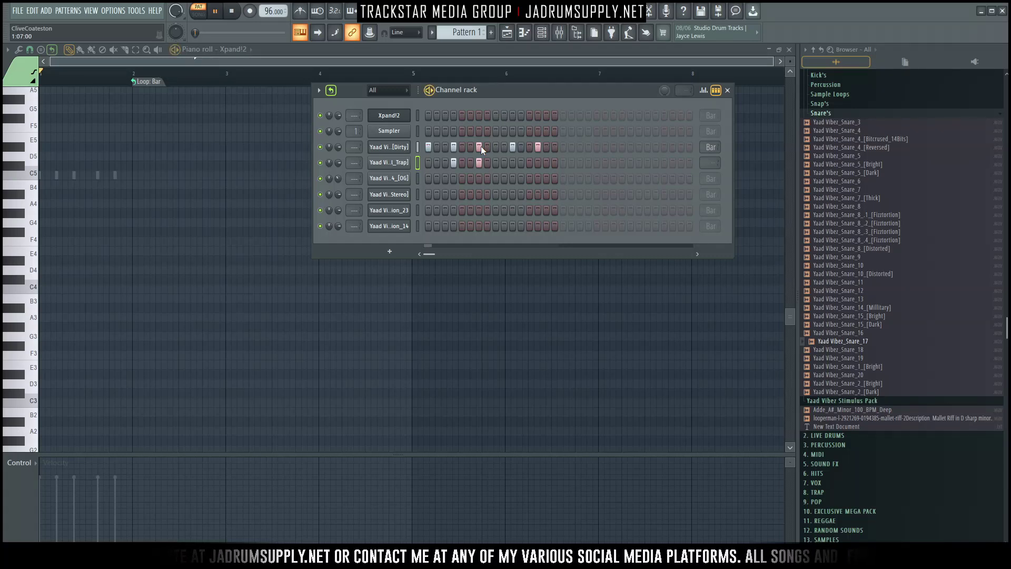
key(space)
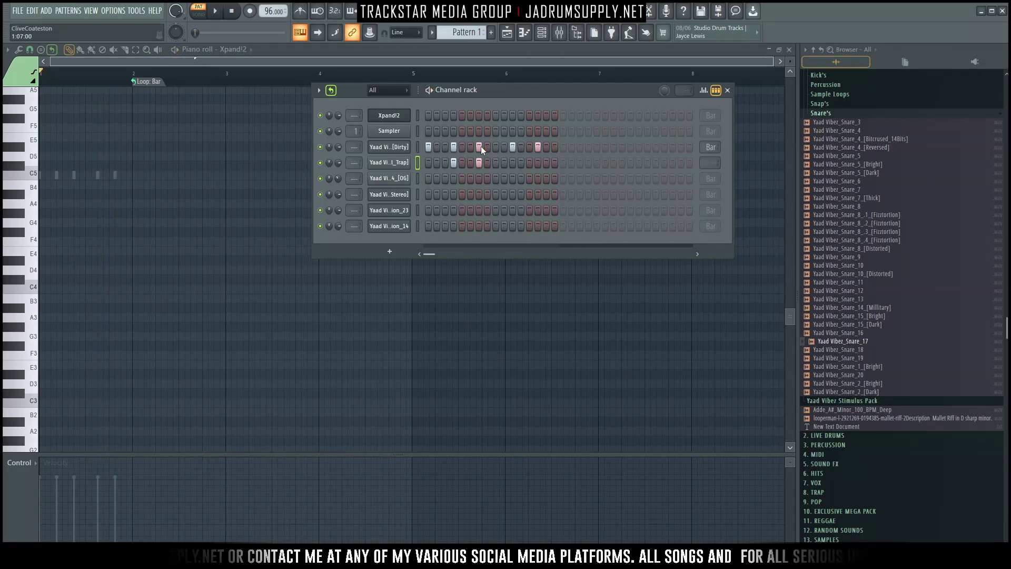
click(454, 147)
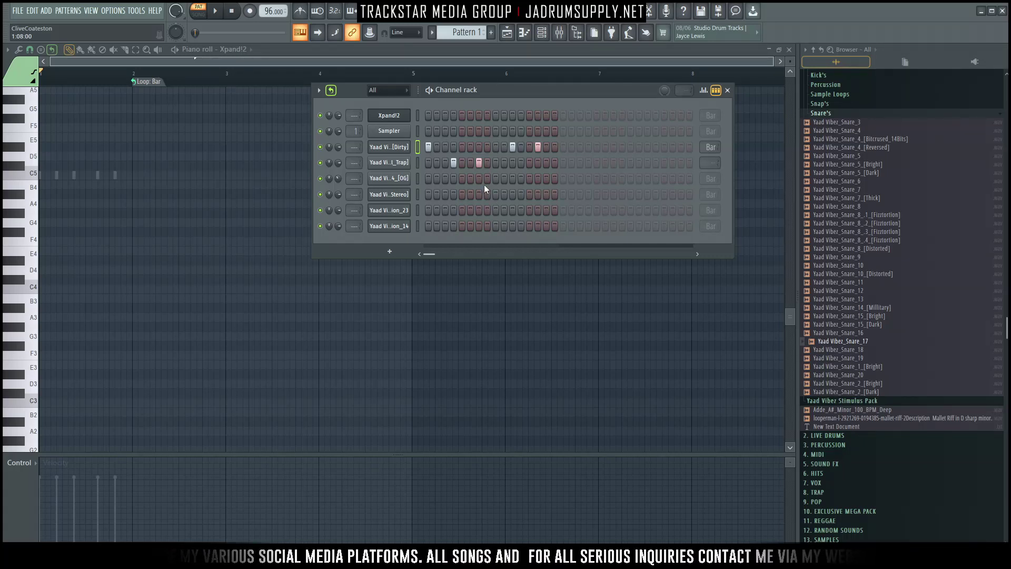
key(space)
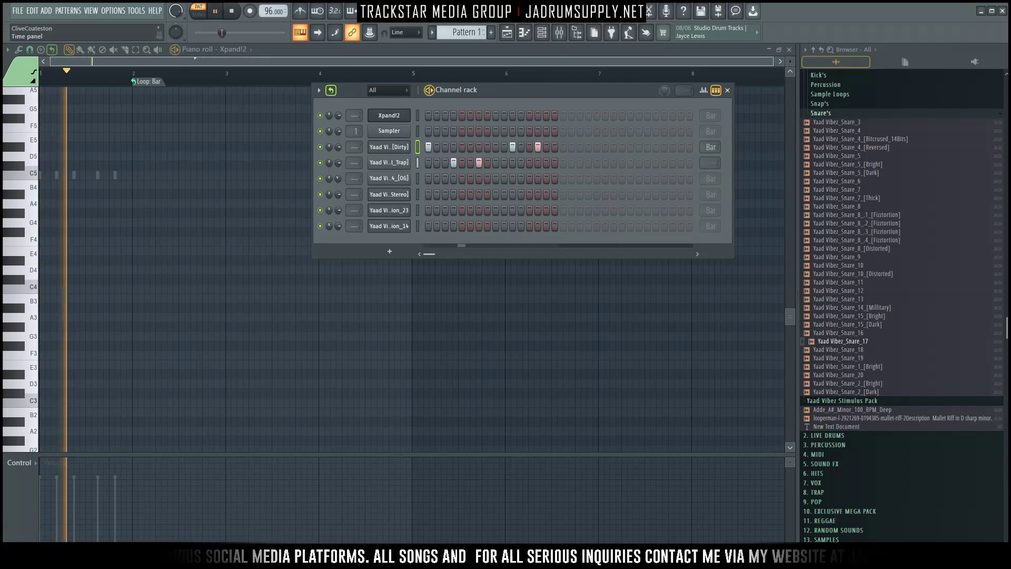
key(space)
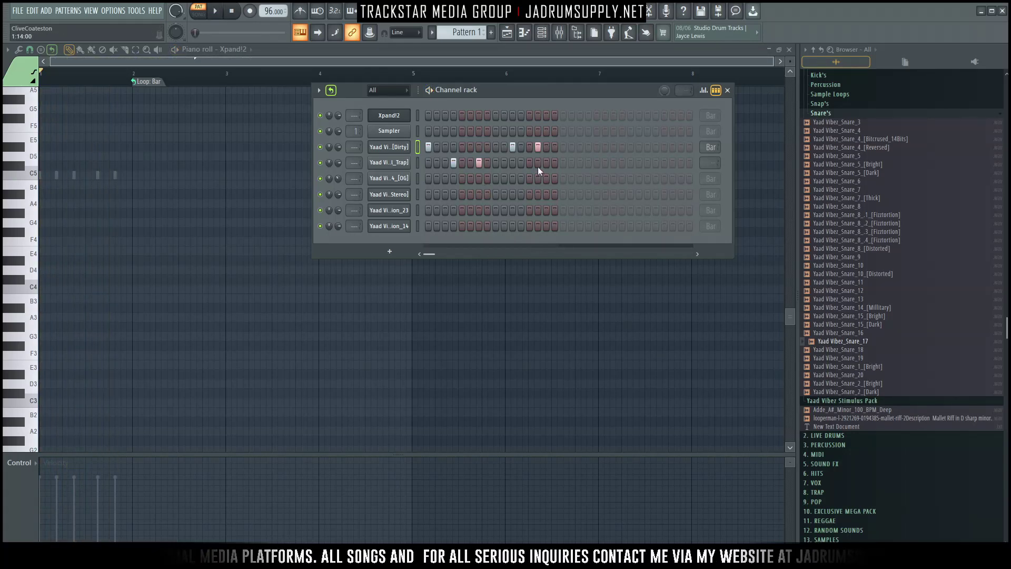
Step: Replace the kick hit on step 14 with a hit on the Dancehall_Trap snare channel and play the pattern
click(541, 163)
right_click(539, 147)
key(space)
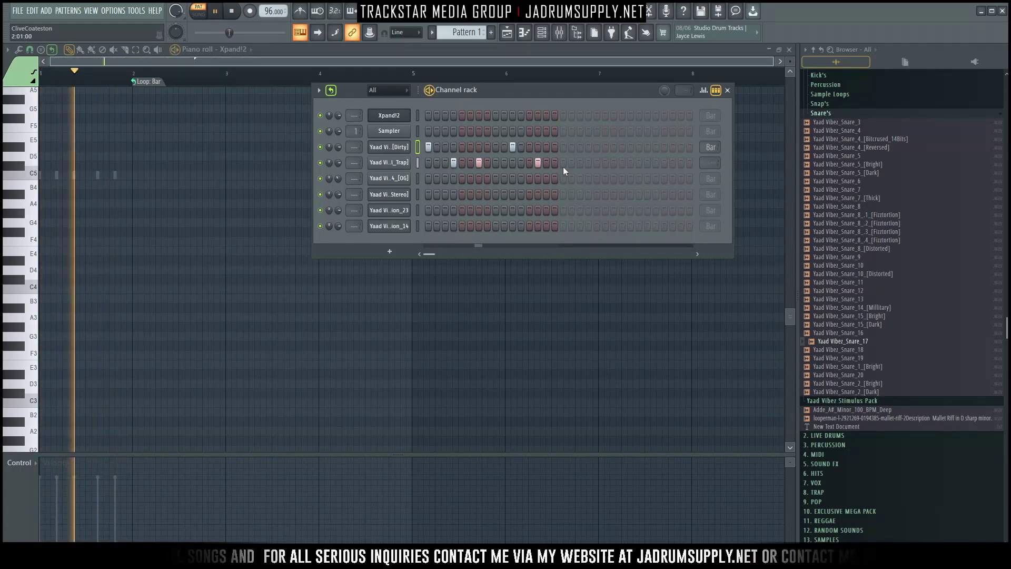
key(space)
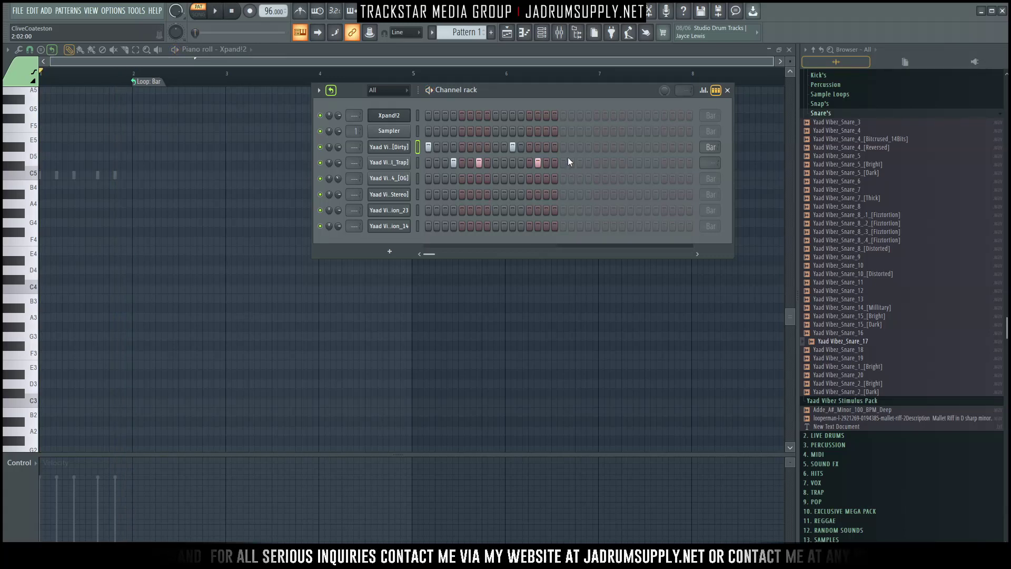
Step: Repeat the rhythm in bar 2, with kicks on steps 17 and 27 and Dancehall_Trap snares on steps 20, 23 and 30
click(564, 147)
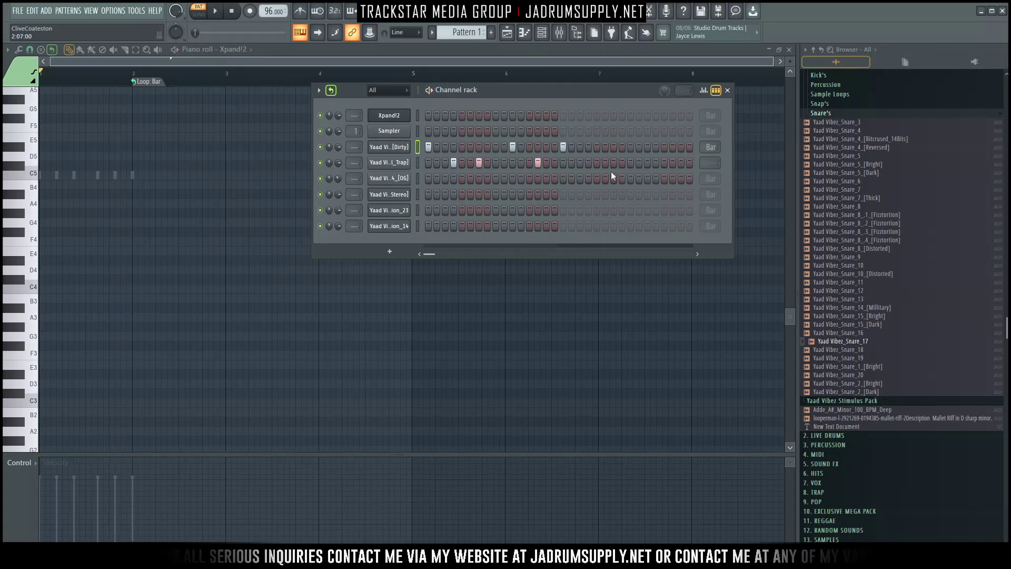
click(588, 163)
click(614, 163)
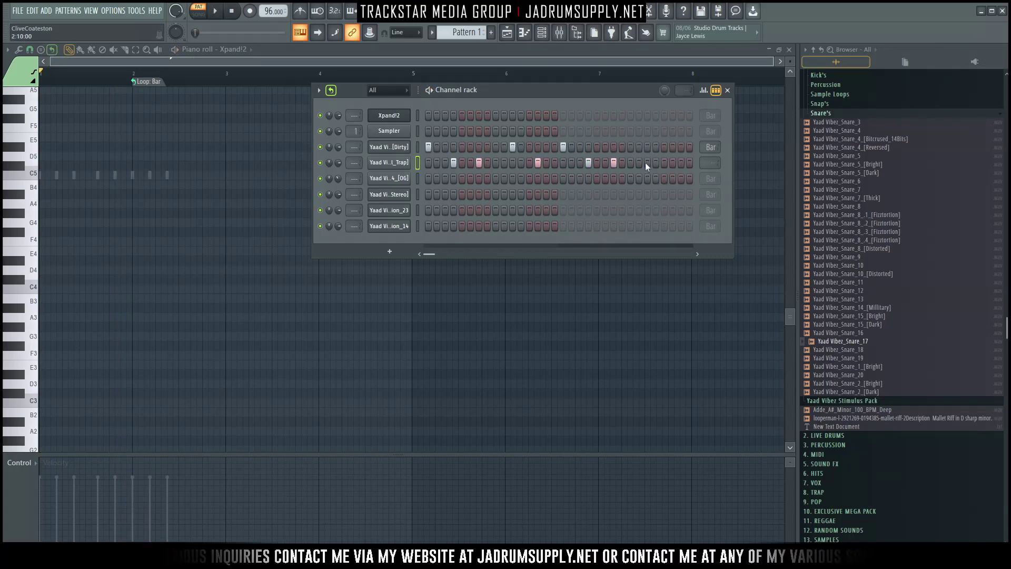
click(648, 148)
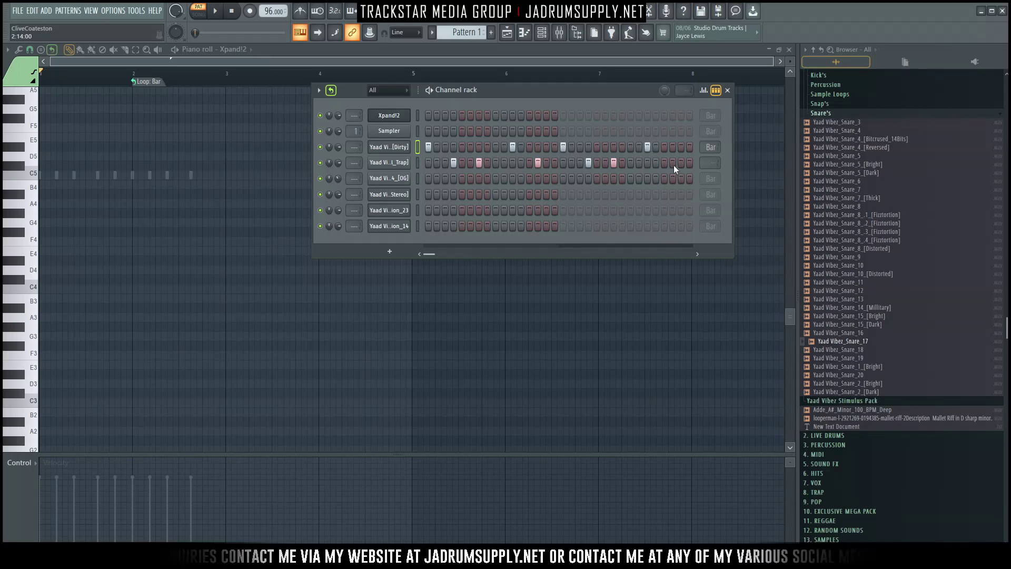
click(675, 165)
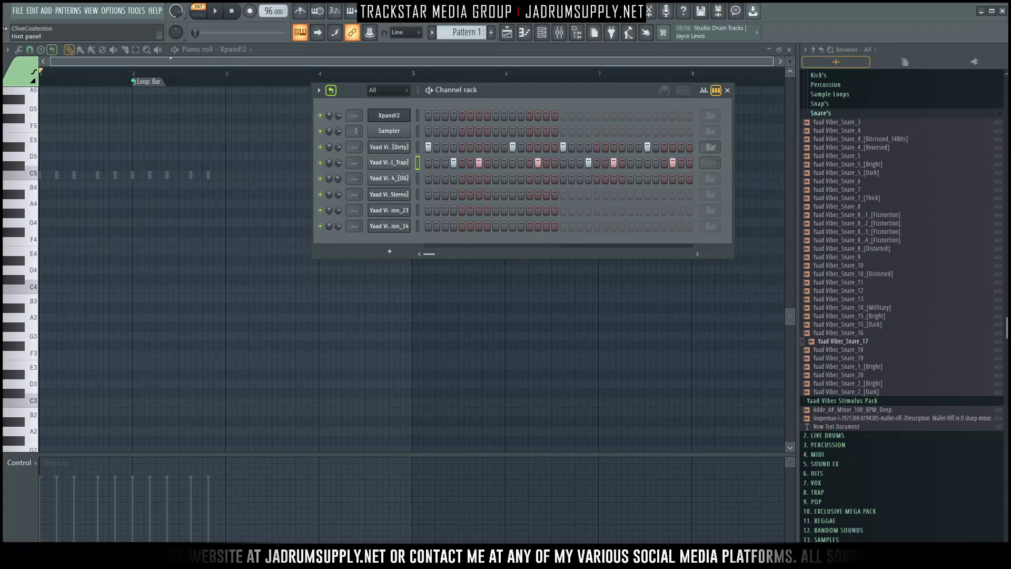
Step: Add a short C5 hit on the last step of bar 2 in the Dancehall_Trap snare's piano roll and audition the pattern
right_click(405, 165)
click(429, 163)
key(space)
ctrl+right_click(389, 199)
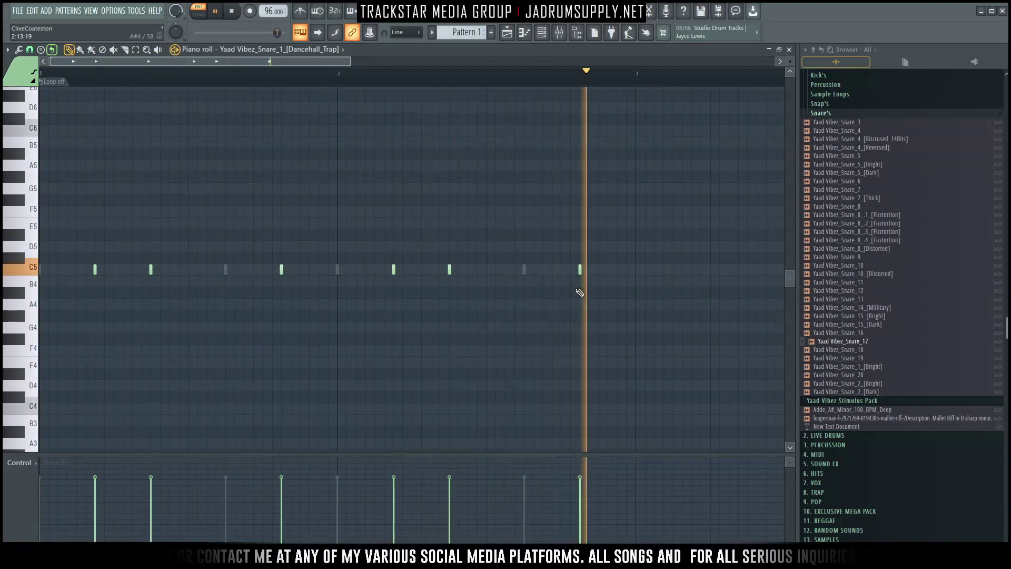
key(space)
click(620, 270)
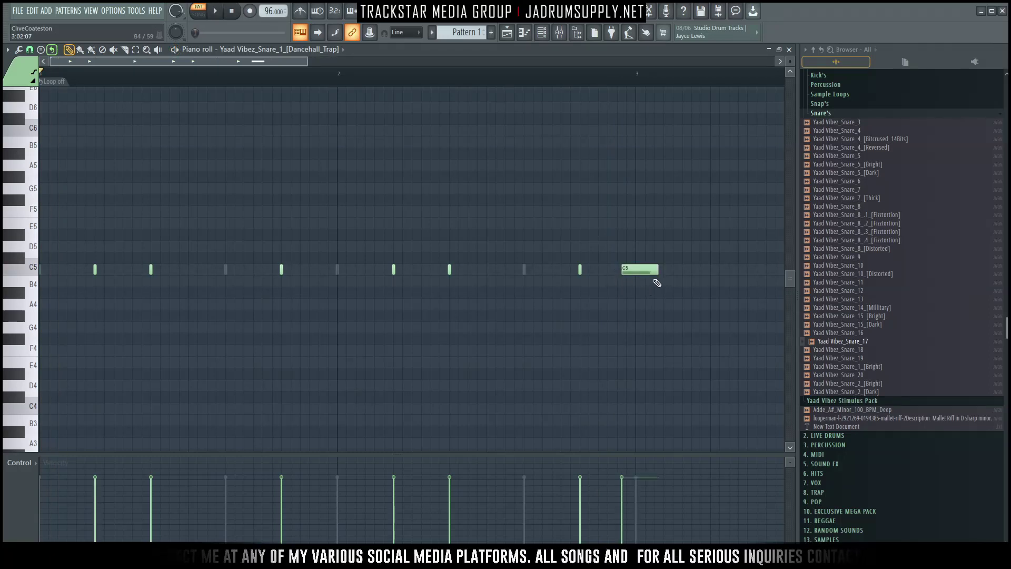
right_click(632, 271)
click(618, 270)
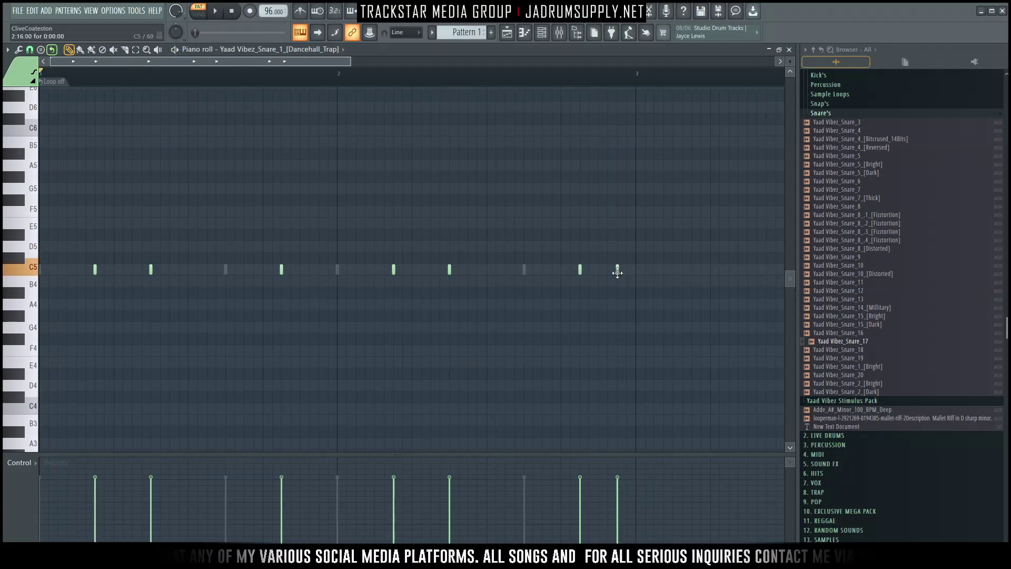
key(space)
scroll(173, 86, up, 4)
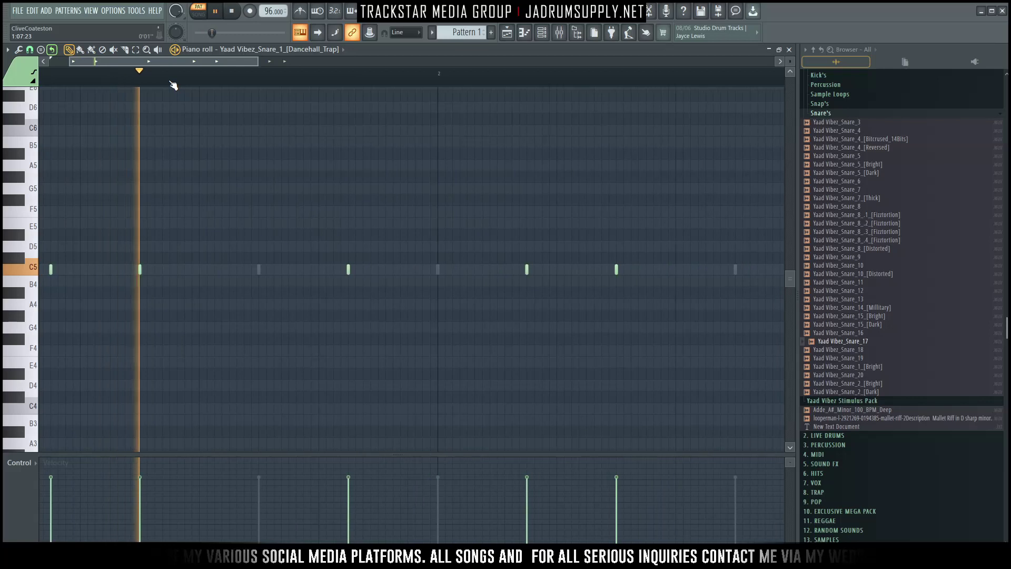
scroll(333, 82, down, 5)
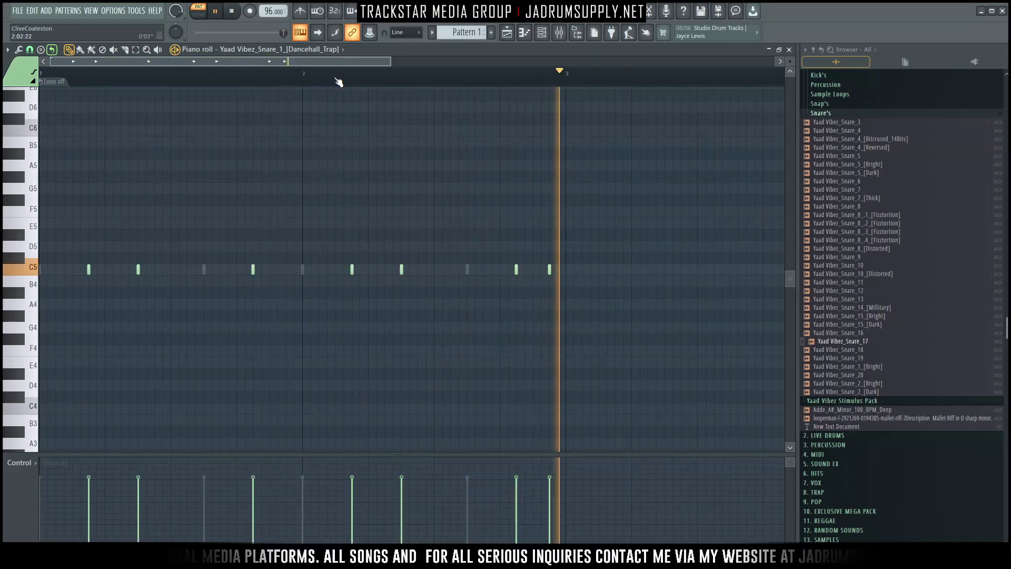
click(541, 33)
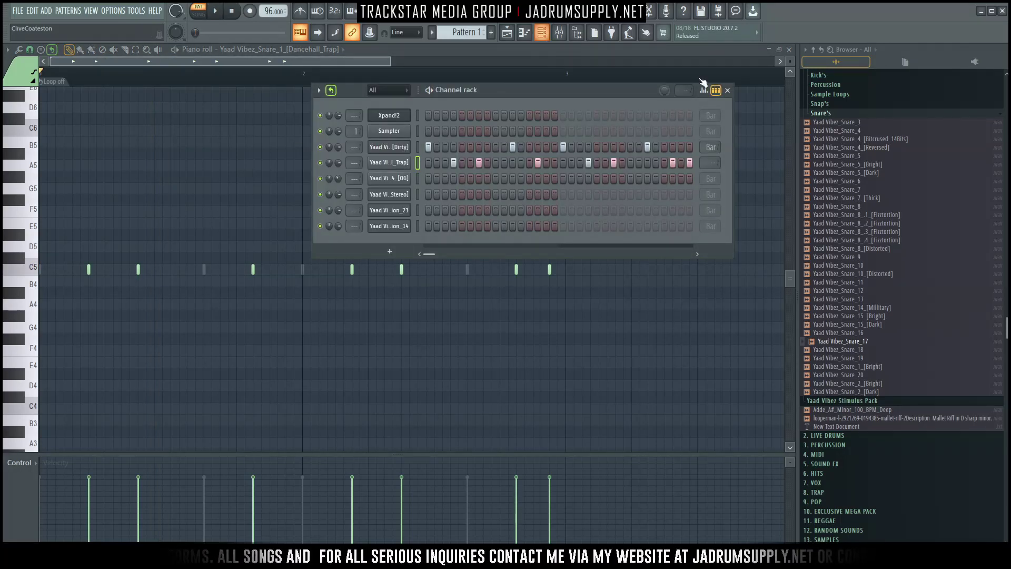
Step: Try hits on every second step of the Closed_Hi_Hat_14_[OG] channel, audition the pattern and clear them
right_click(431, 180)
click(542, 213)
key(space)
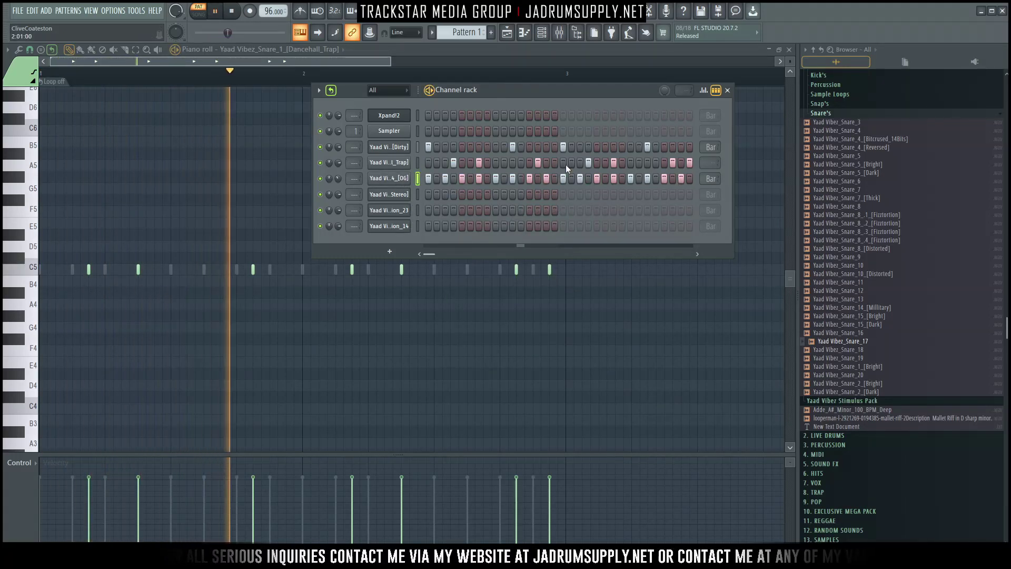
key(space)
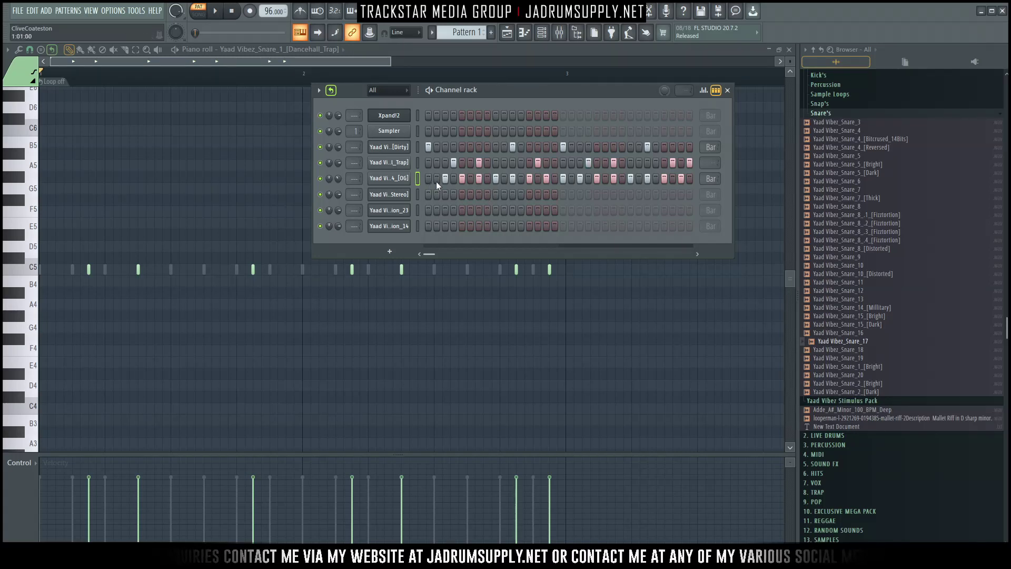
drag(429, 179, 697, 189)
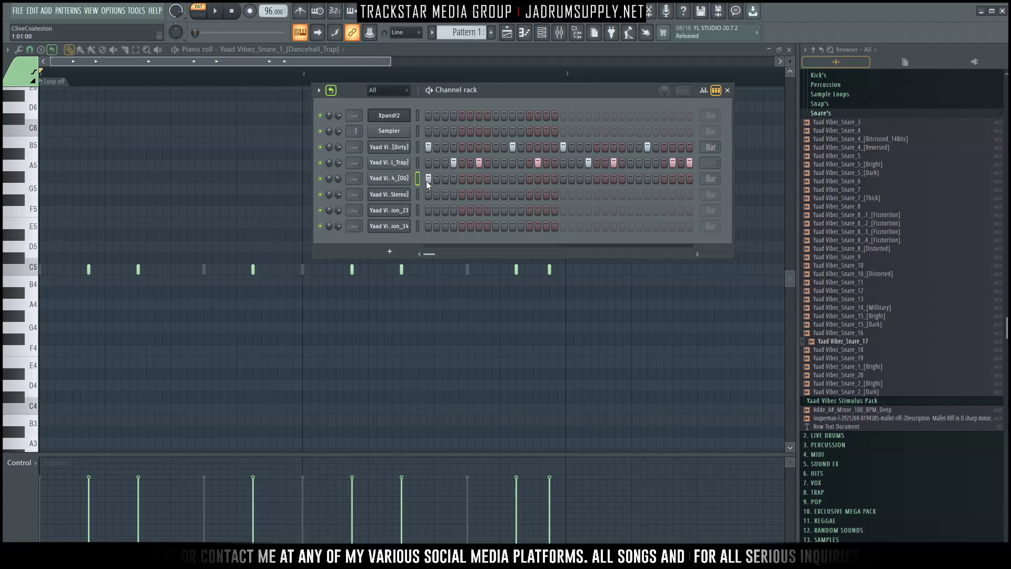
Step: Place Closed_Hi_Hat_14_[OG] hits on steps 3, 4, 6, 9, 11, 14 and 16 while the pattern plays
click(446, 179)
click(453, 179)
key(space)
click(472, 180)
click(496, 179)
click(504, 179)
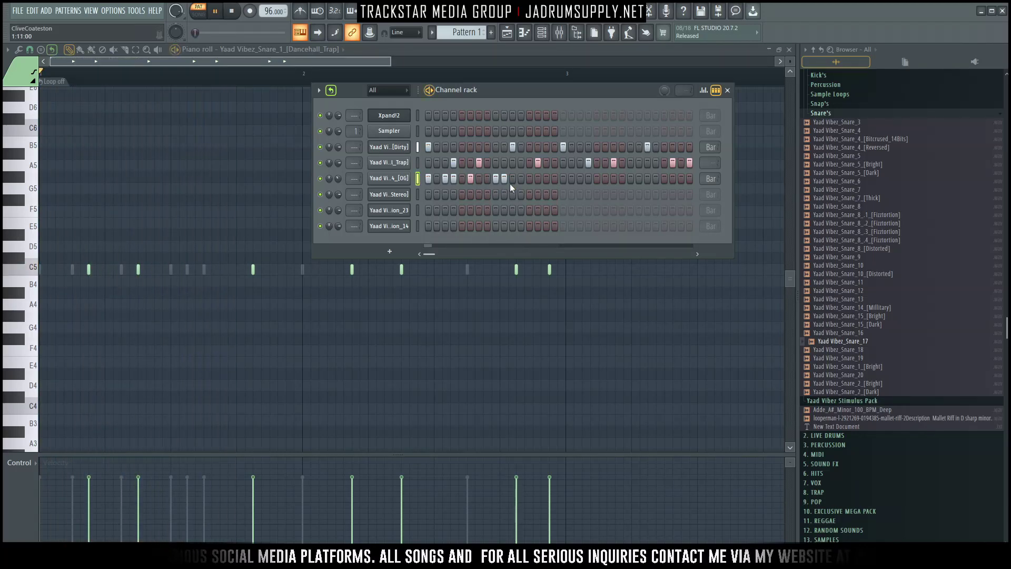
right_click(506, 180)
click(520, 181)
right_click(521, 182)
click(514, 180)
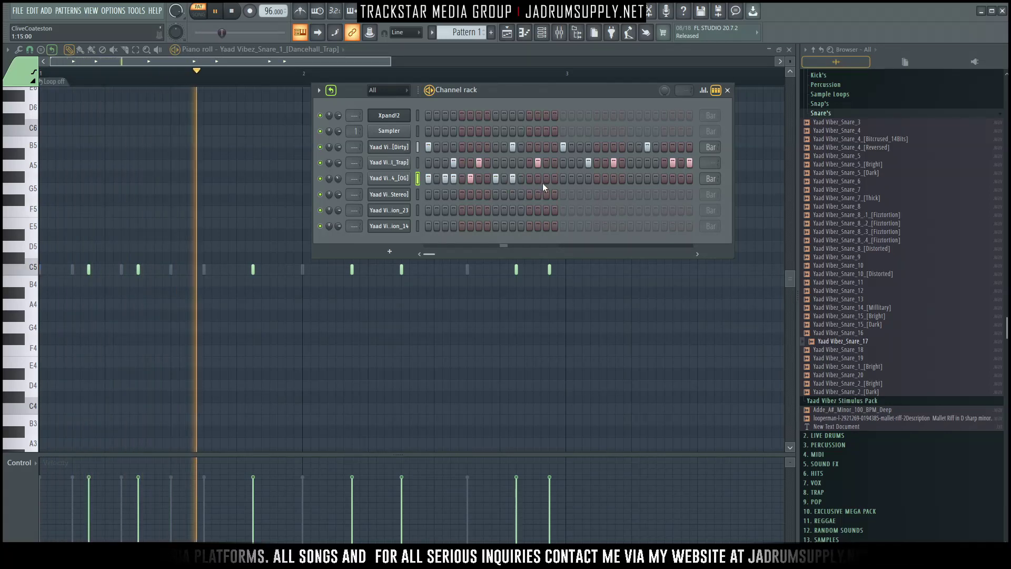
click(537, 180)
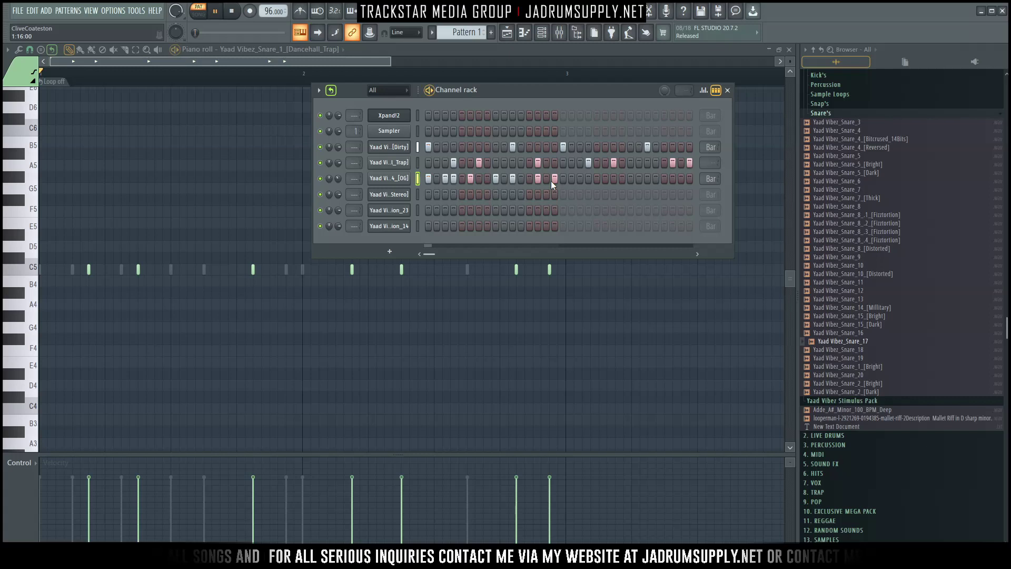
Step: Show the closed hi-hat in the piano roll and duplicate all its bar 1 notes into bar 2
right_click(425, 179)
click(425, 179)
key(space)
drag(349, 347, 40, 181)
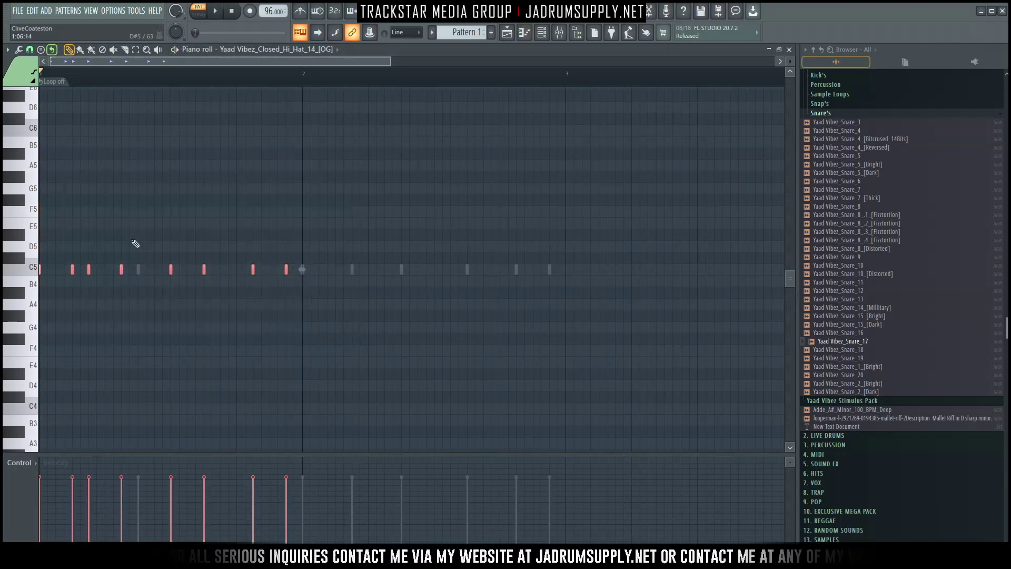
drag(74, 273, 336, 272)
ctrl+click(270, 192)
scroll(99, 83, up, 2)
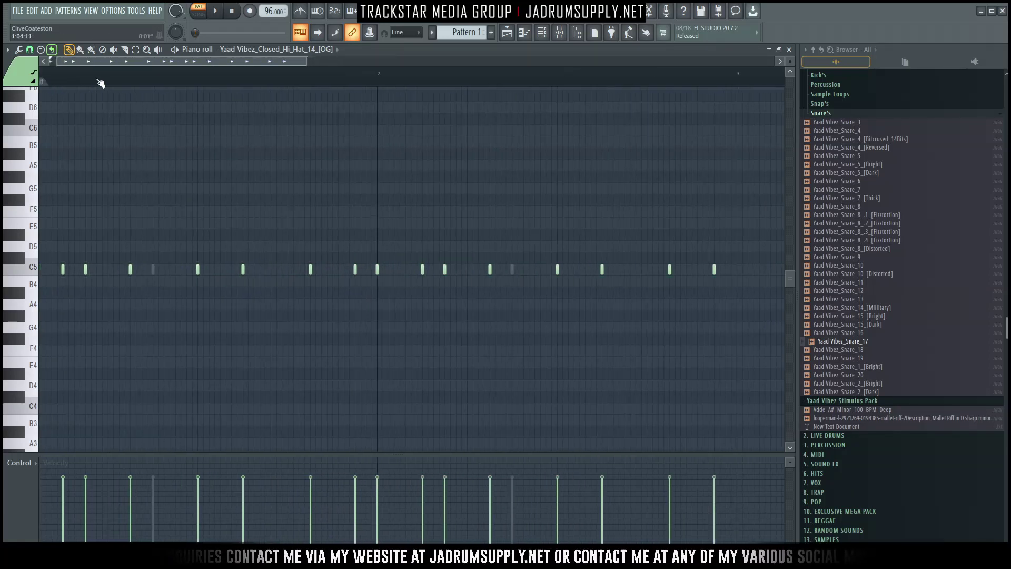
drag(143, 62, 129, 62)
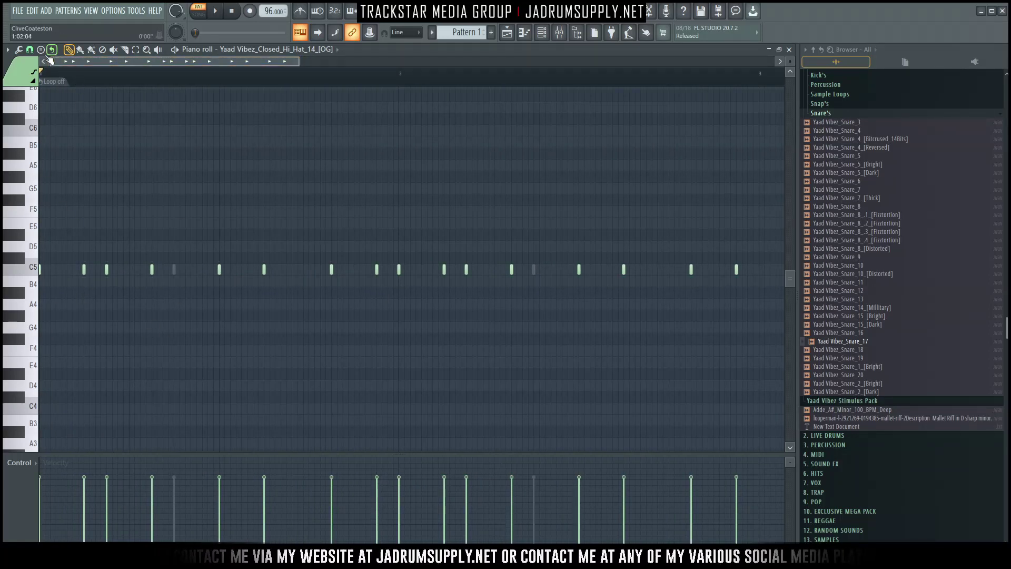
Step: Add four C5 hi-hat hits a quarter step apart across step 8 of bar 1 and audition the roll
click(29, 49)
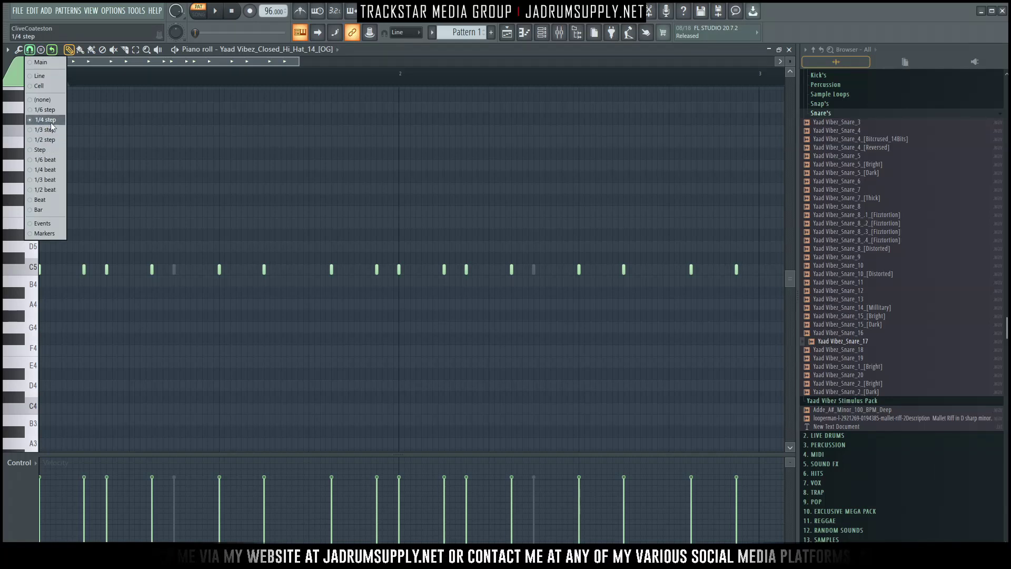
right_click(244, 154)
key(space)
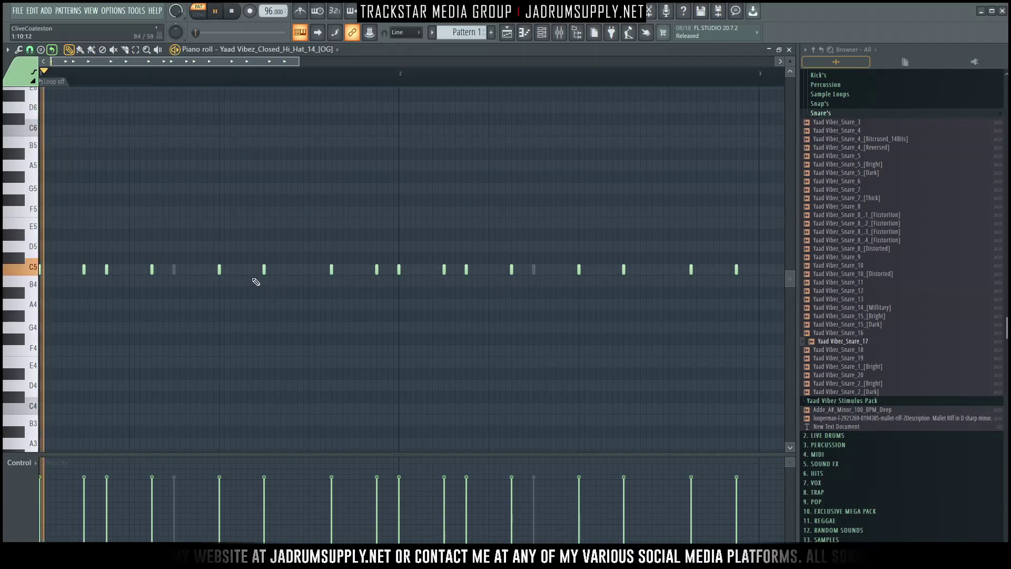
key(space)
key(space)
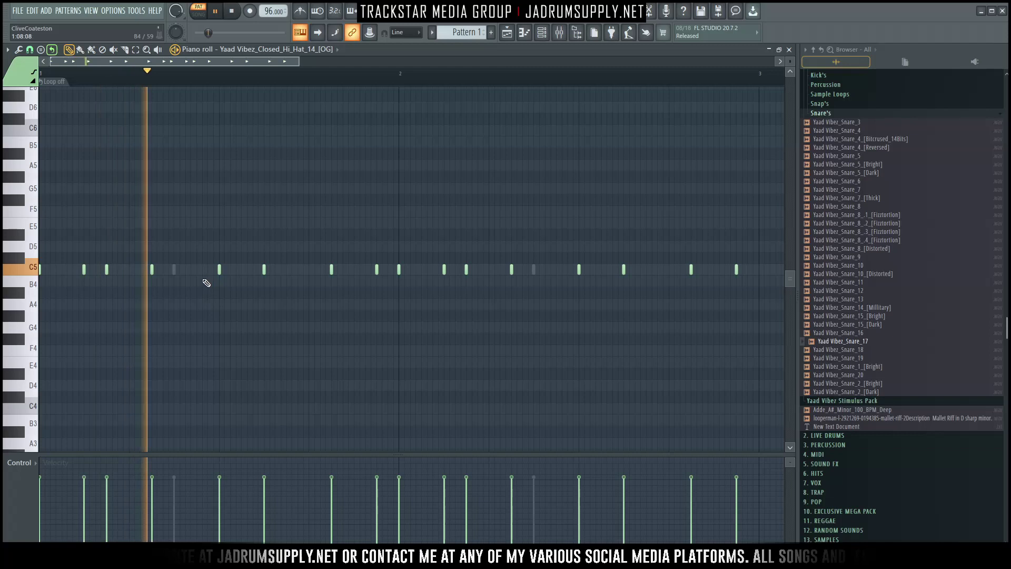
key(space)
click(197, 269)
click(202, 270)
click(208, 270)
click(214, 270)
key(space)
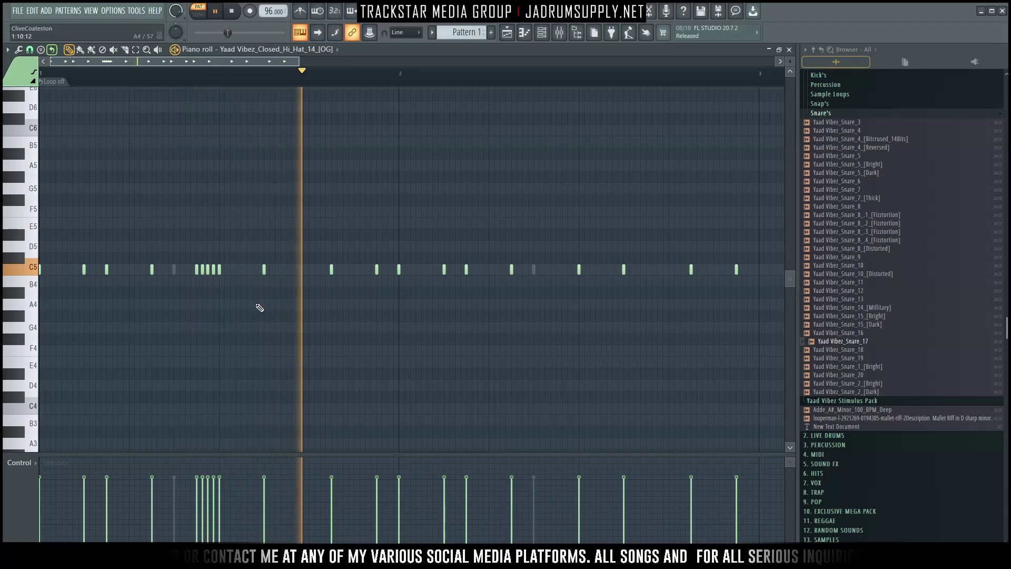
Step: Delete the last two hits of the hi-hat roll on step 8 and stop playback
right_click(213, 270)
right_click(208, 269)
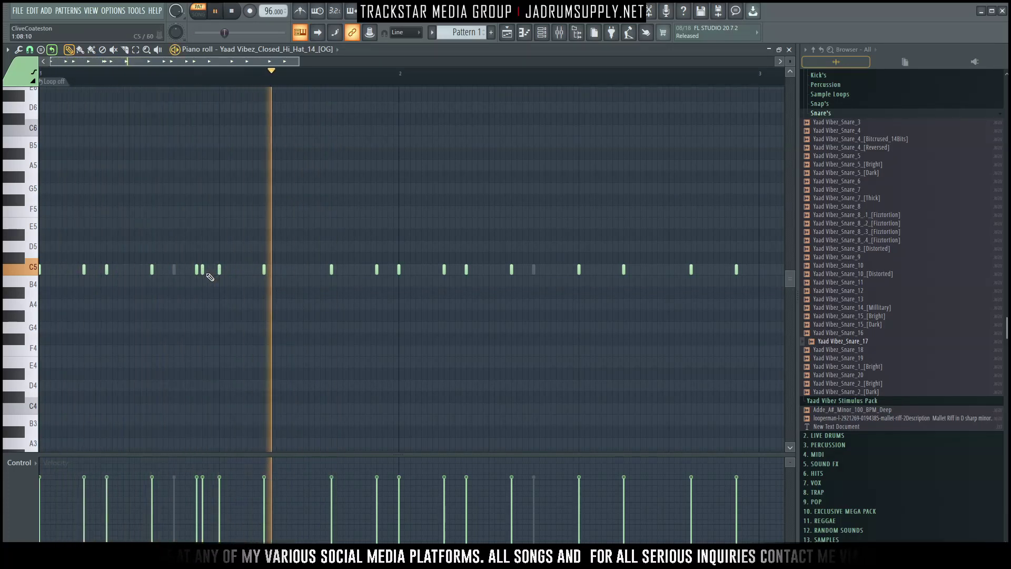
key(space)
Step: Add two C5 hi-hat hits half a step apart, starting on step 13 of bar 1, and audition the pattern
click(310, 270)
click(321, 272)
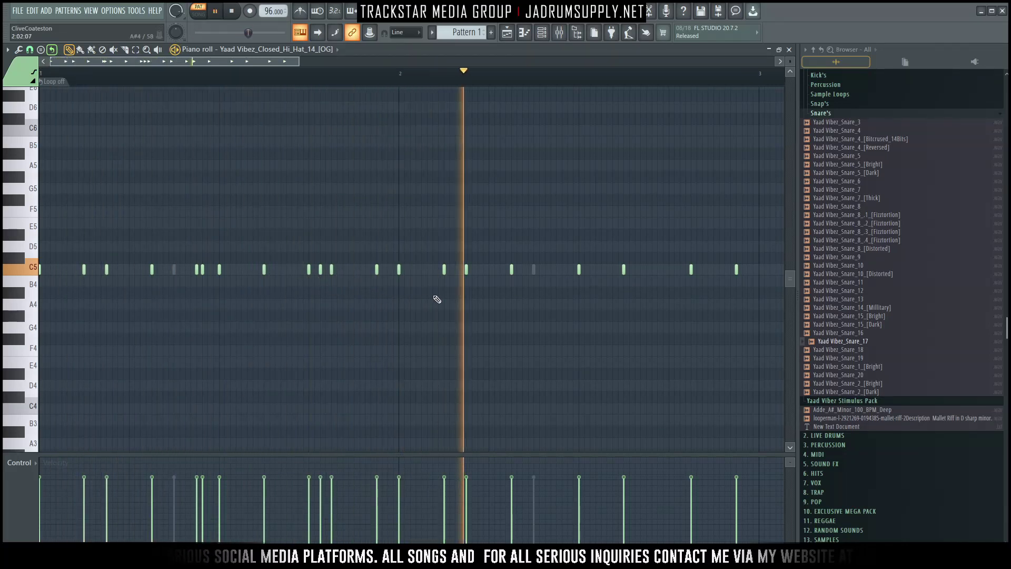
key(space)
key(space)
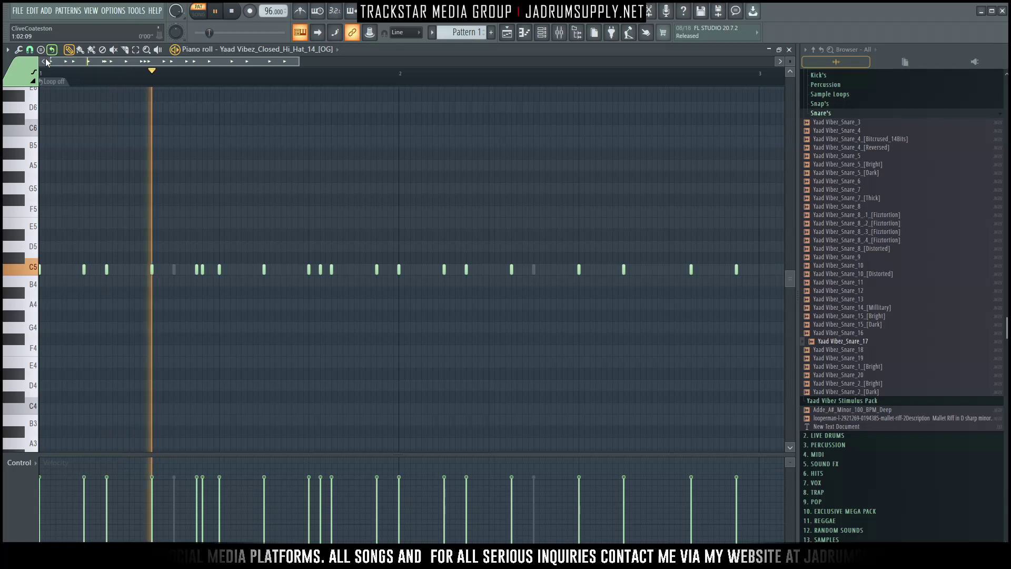
Step: Set the snap to Line and replace the hi-hat hit on step 14 of bar 2 with a one-step C5 note on step 13
click(30, 49)
click(35, 76)
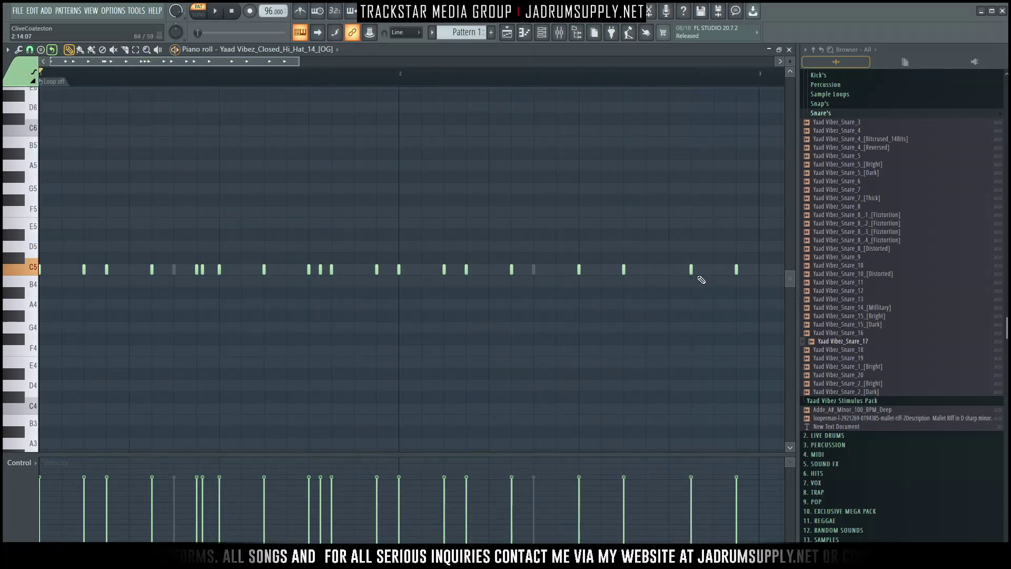
click(670, 271)
right_click(692, 270)
drag(671, 270, 692, 269)
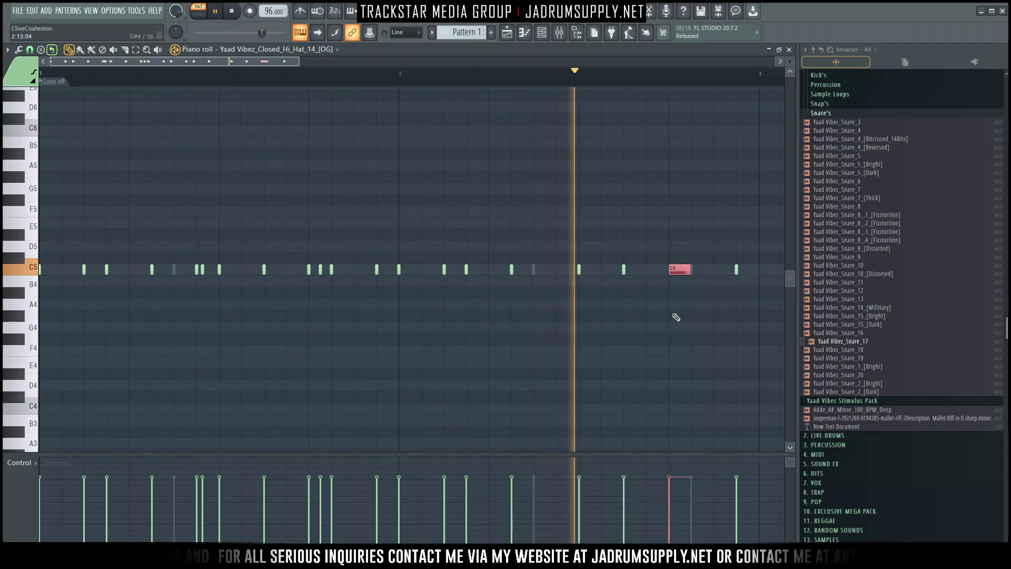
Step: Chop the one-step C5 hi-hat note into four equal hits and audition the roll
key(alt+u)
drag(486, 252, 485, 260)
click(566, 342)
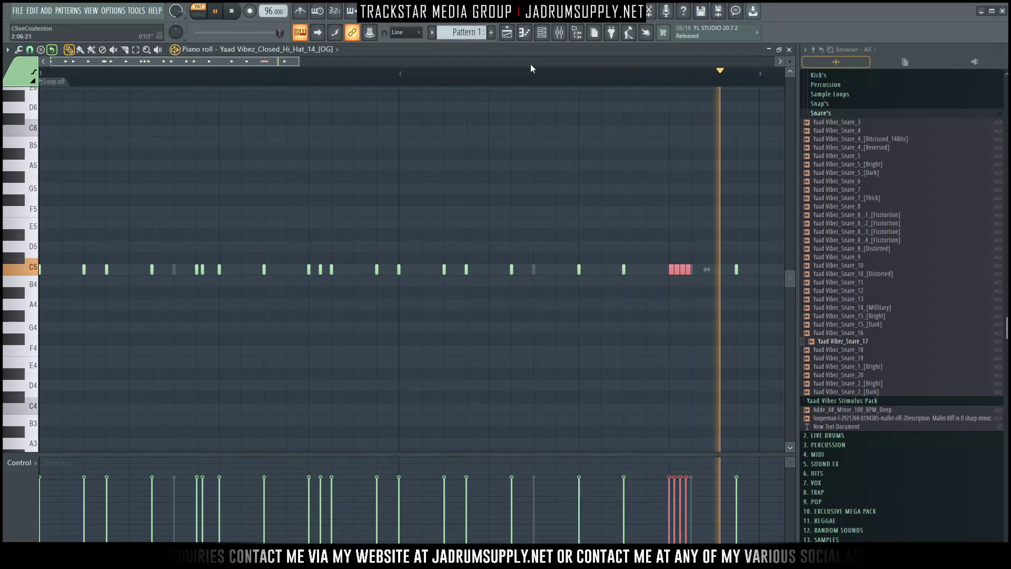
key(space)
Step: Add a short C5 hi-hat hit on step 15 of bar 2 and bring the channel rack back up
click(738, 270)
click(720, 269)
click(541, 32)
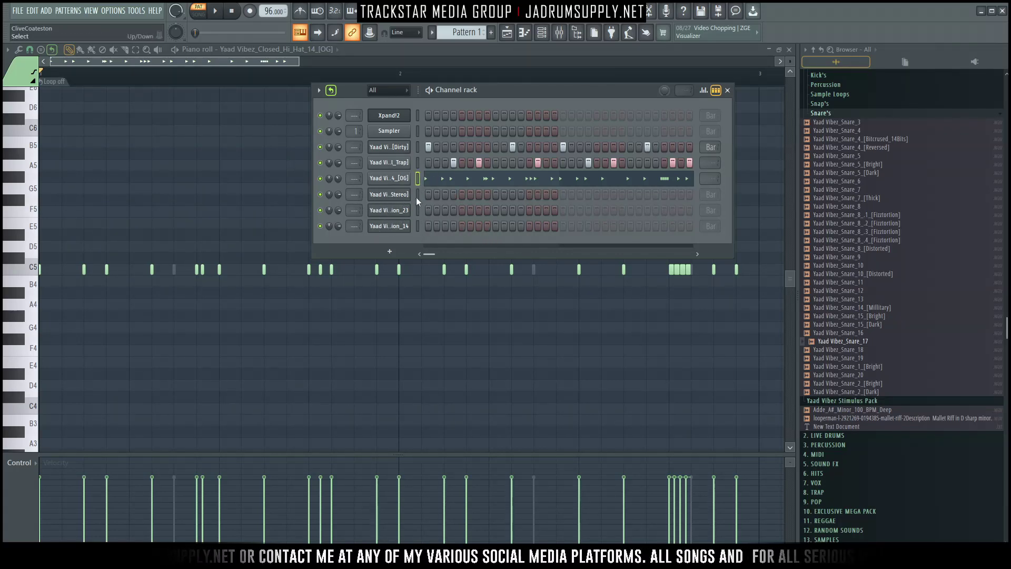
Step: Try a hit on step 1 of the [Stereo] channel, audition it and remove it
click(430, 194)
key(space)
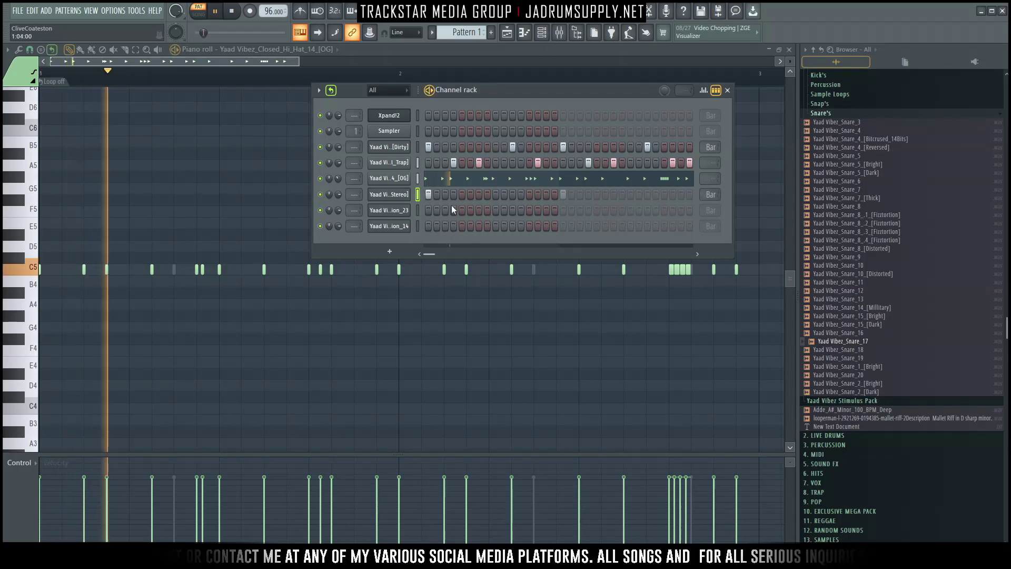
key(space)
click(428, 194)
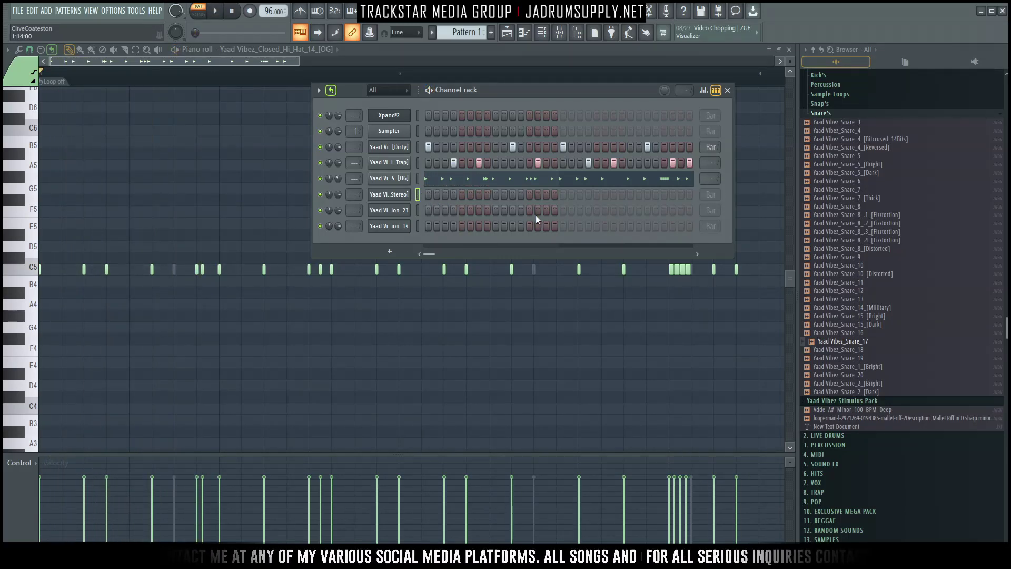
Step: Place hits on steps 9 and 31 of the [Stereo] channel and audition the pattern
click(497, 196)
key(space)
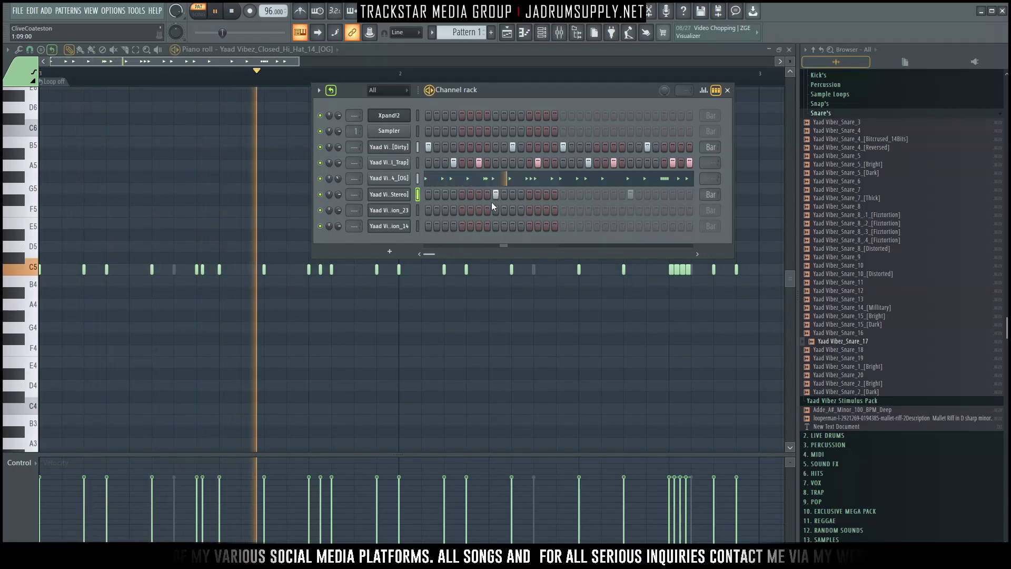
click(681, 195)
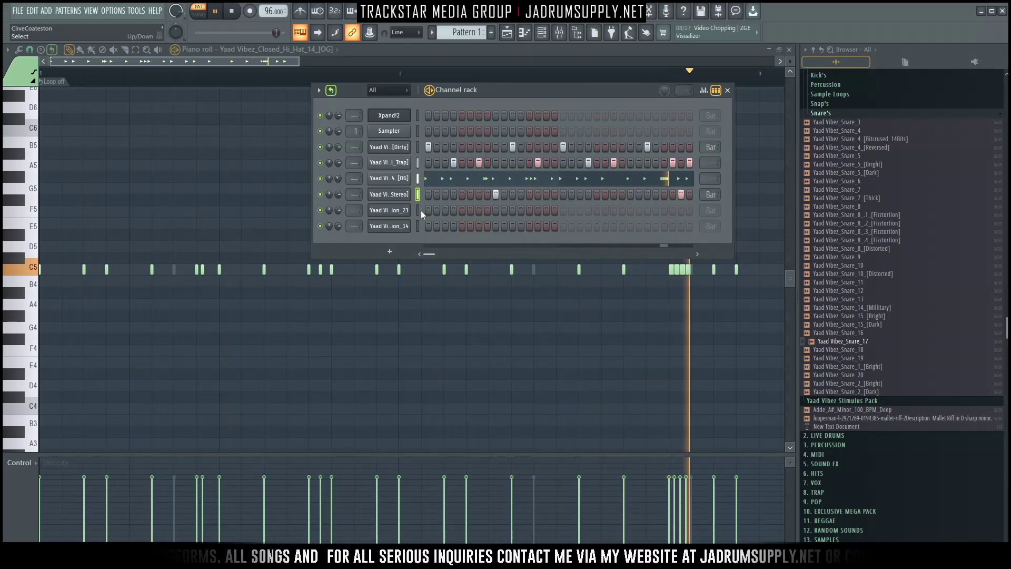
key(space)
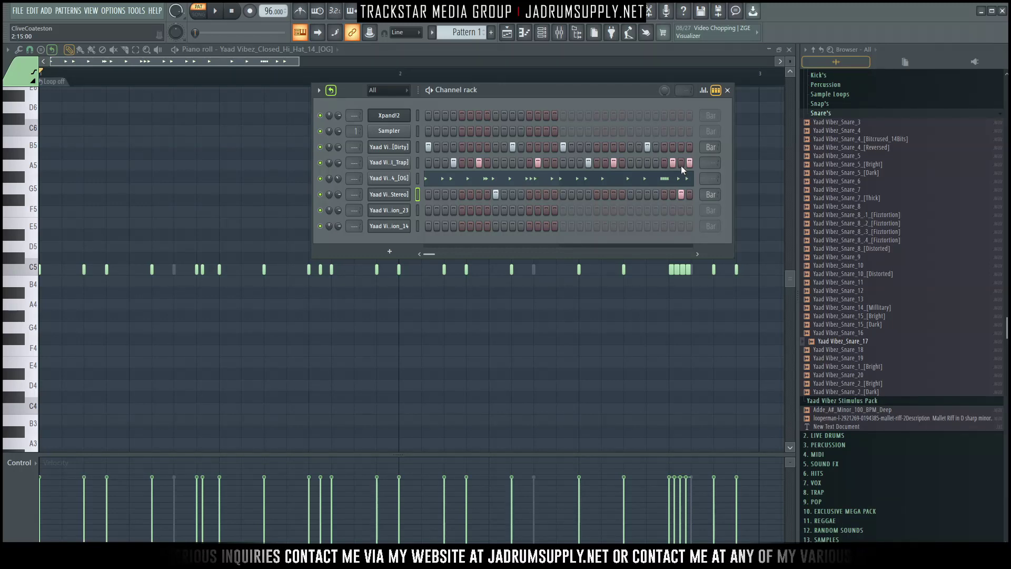
Step: Try the [Stereo] channel's last hit on step 30 instead of 31, audition it and move it back to step 31
click(684, 195)
key(space)
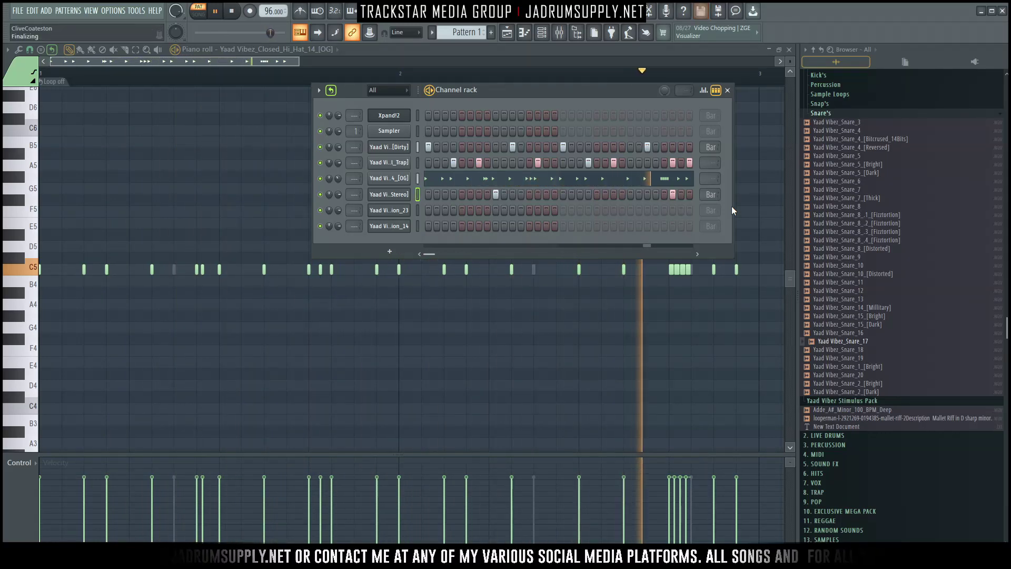
key(space)
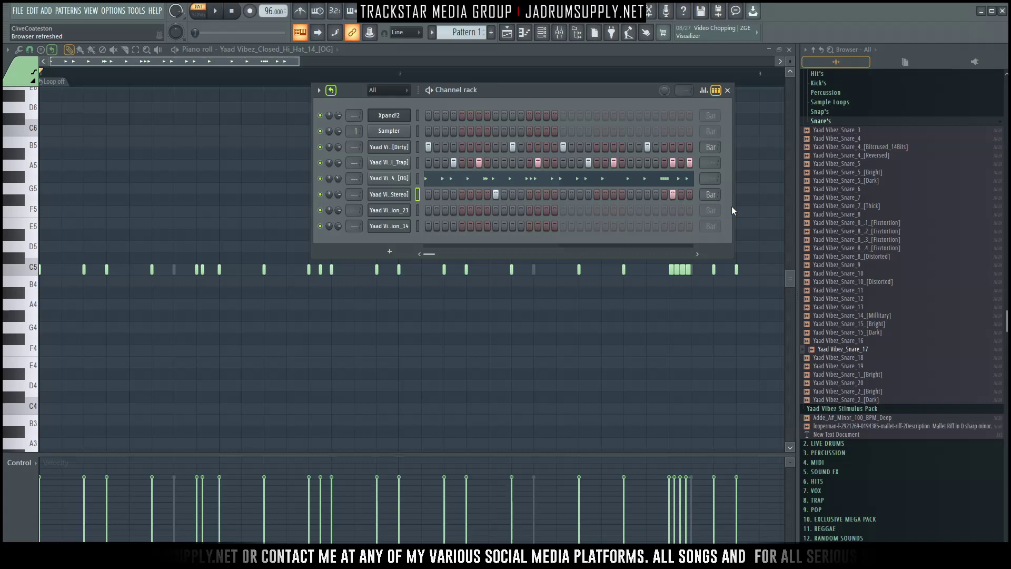
click(681, 195)
click(674, 195)
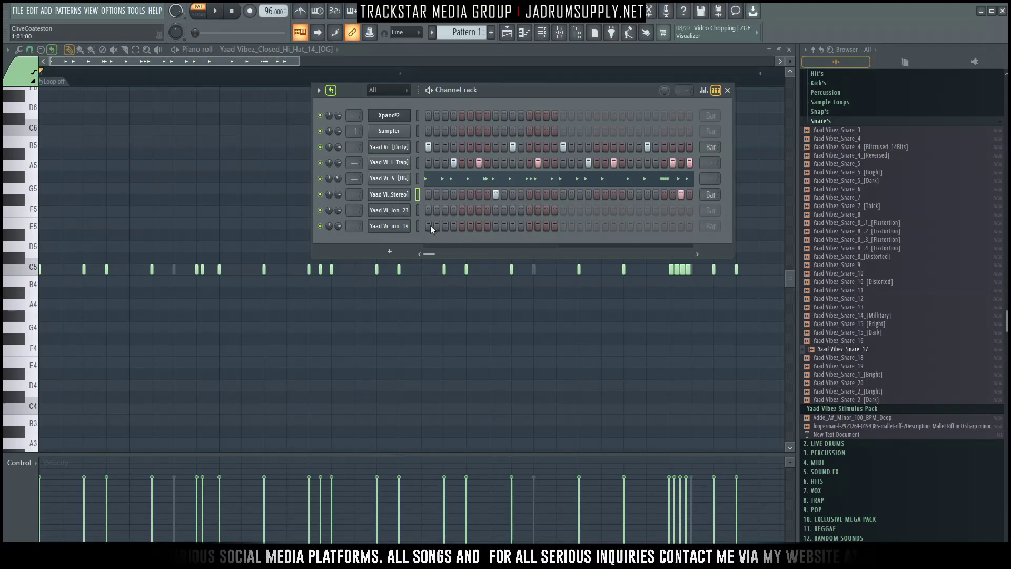
Step: Place hits on steps 1, 3, 4, 12 and 15 of the channel ending in ion_23 and audition the pattern
click(428, 211)
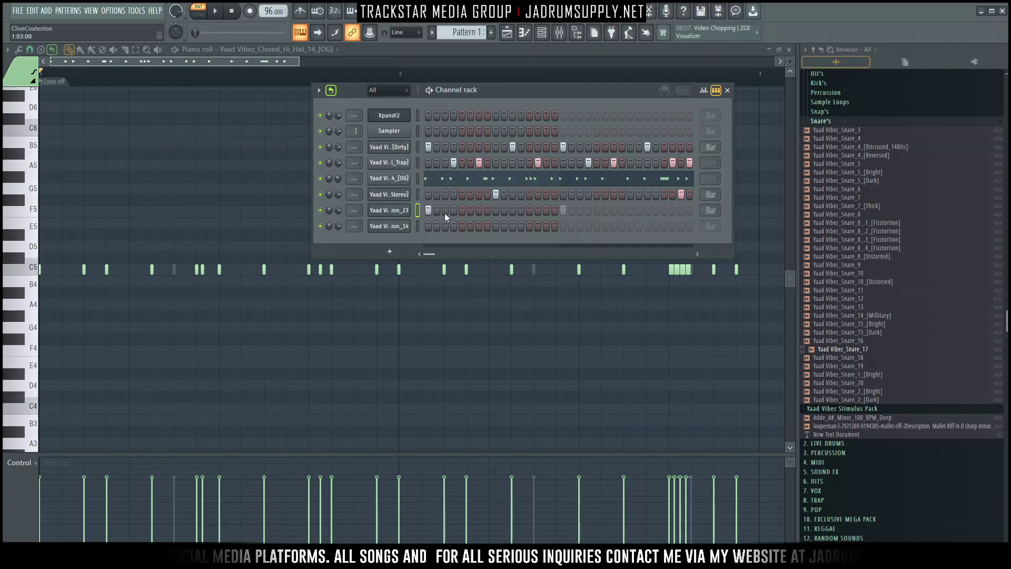
click(446, 213)
click(454, 210)
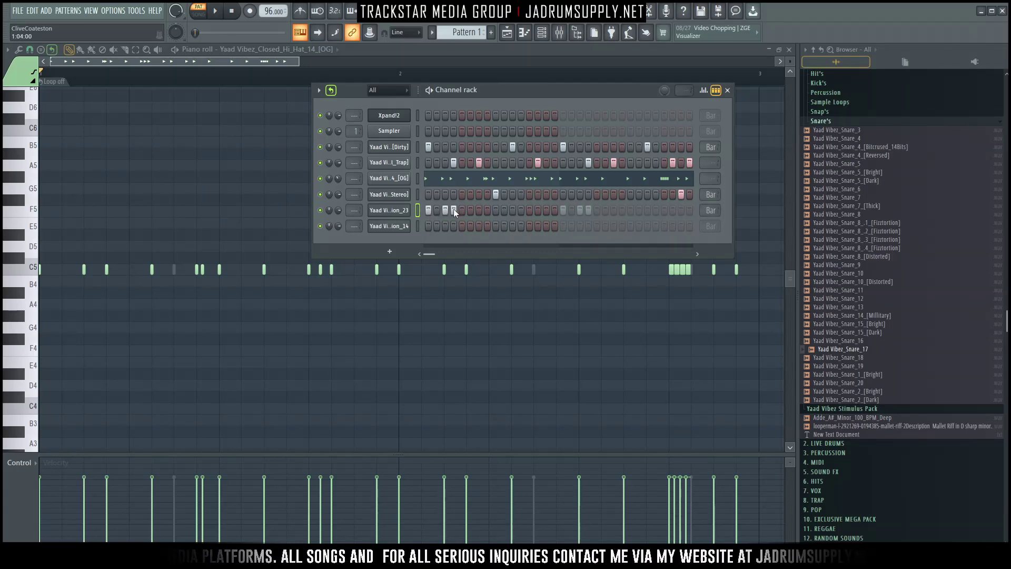
key(space)
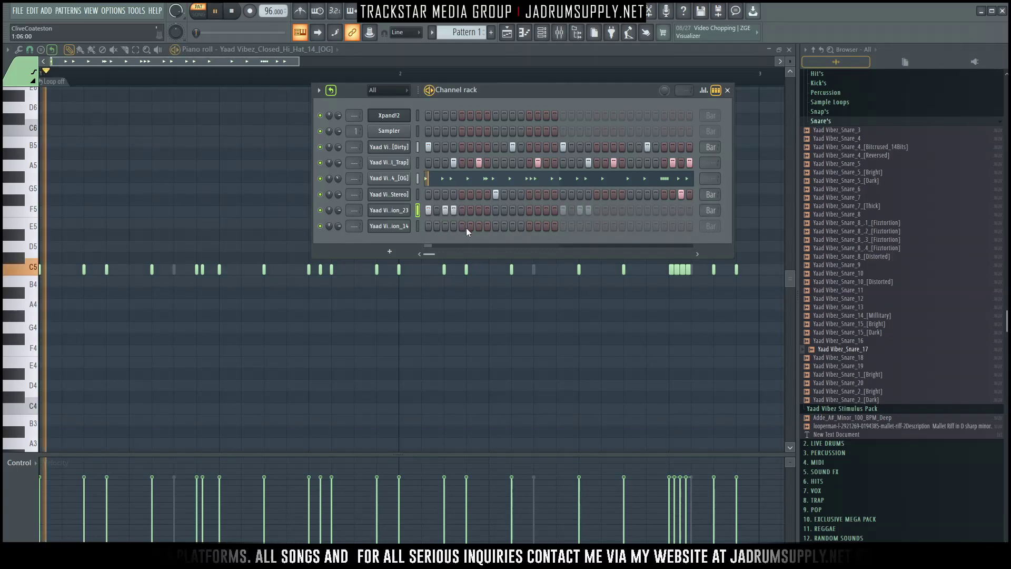
click(523, 211)
click(547, 209)
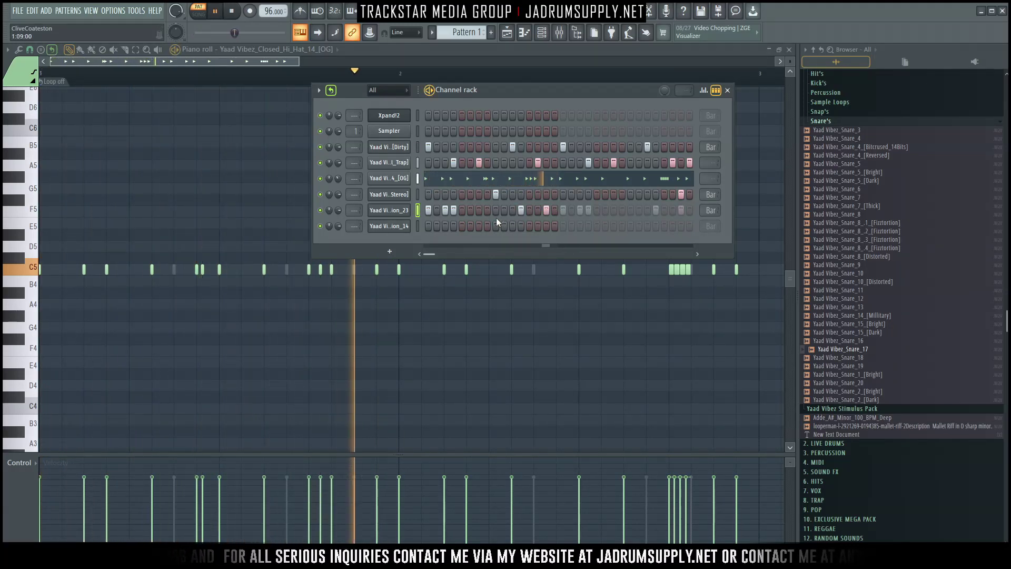
scroll(338, 212, down, 10)
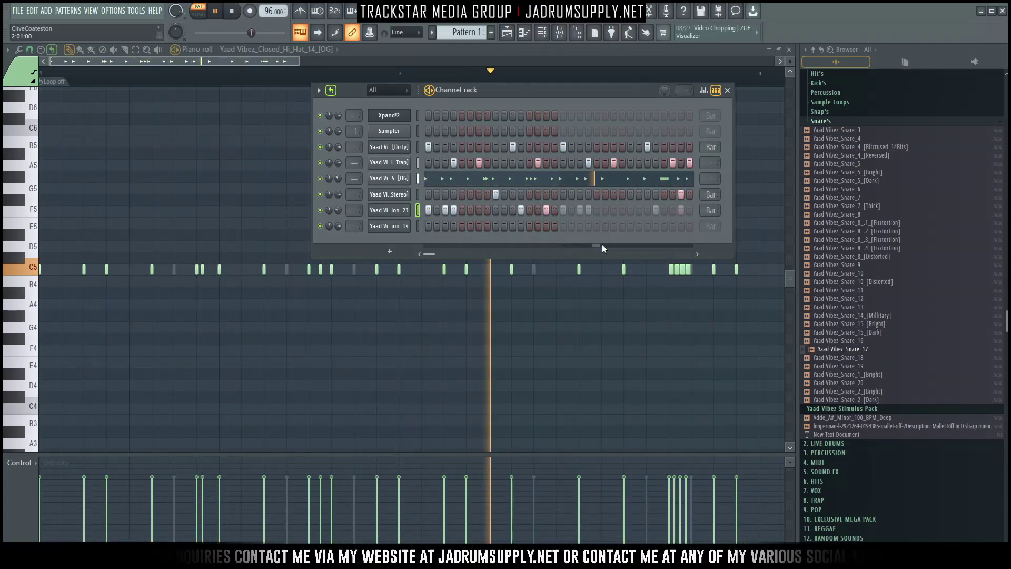
key(space)
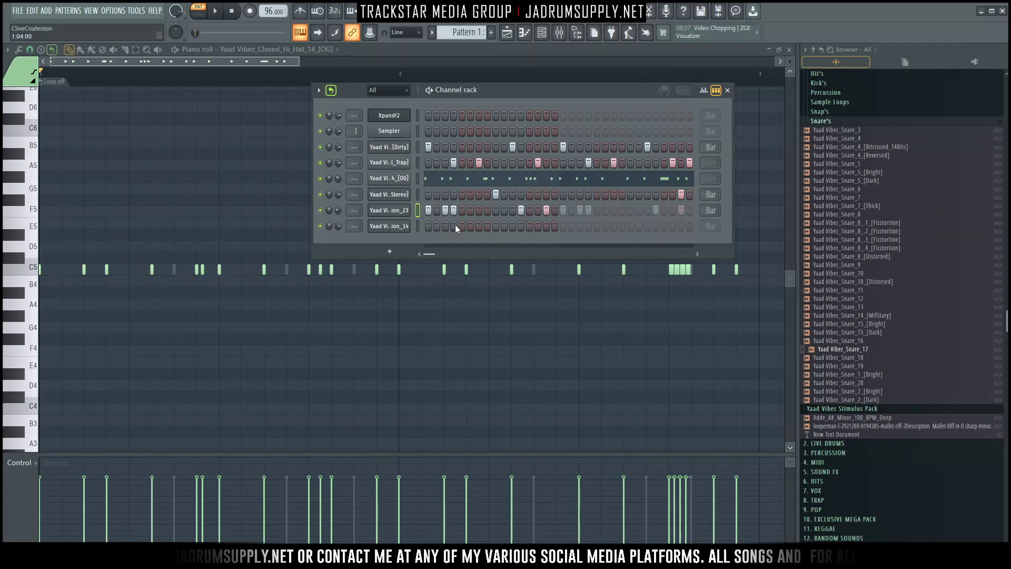
Step: Place hits on steps 6, 15, 22 and 31 of the channel ending in ion_14 while auditioning the pattern
click(479, 229)
click(481, 227)
click(470, 228)
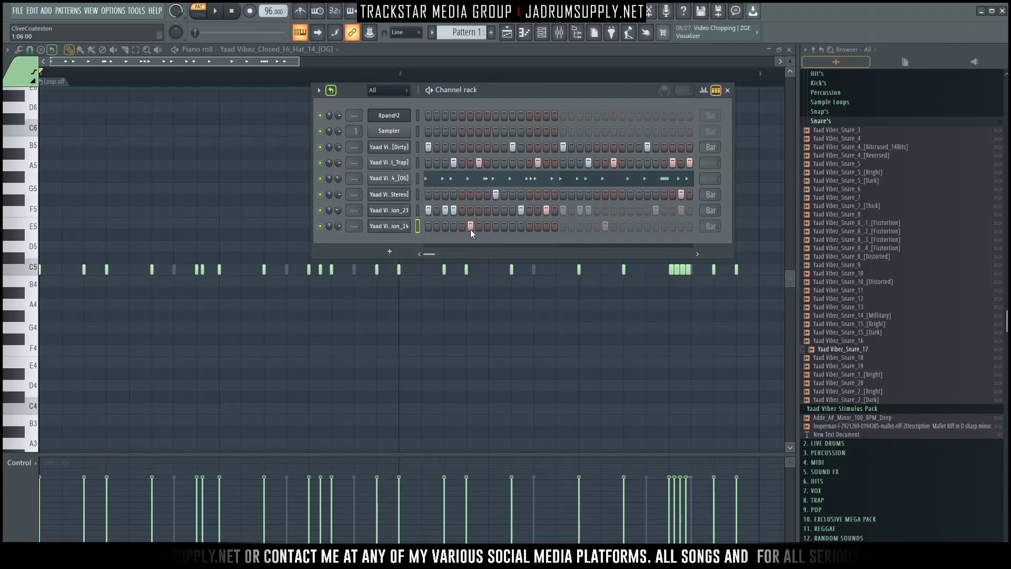
key(space)
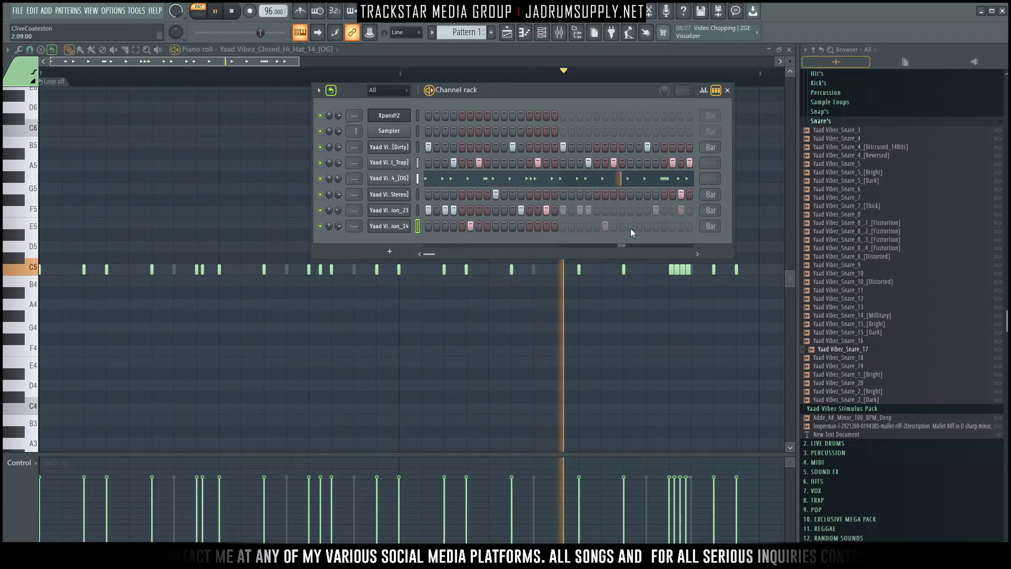
click(606, 226)
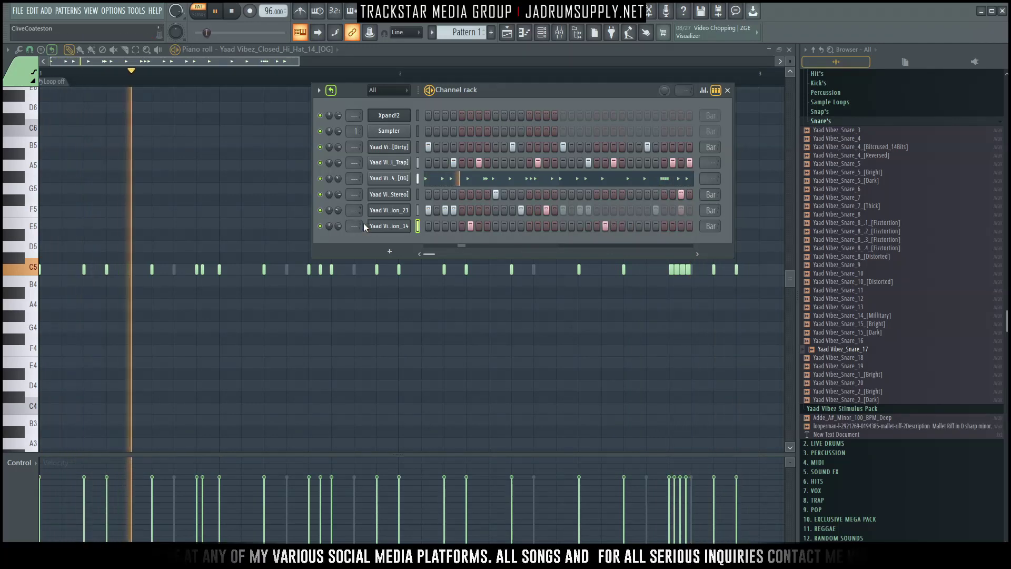
click(547, 226)
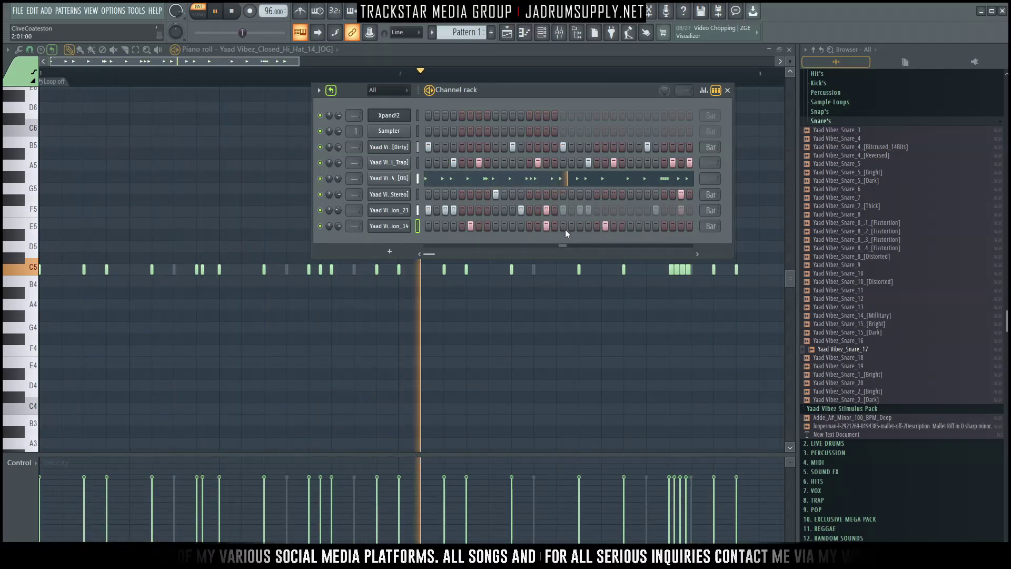
click(680, 226)
key(space)
Step: Pan the four Yaad Vibez_Percussion_14 notes alternately to opposite sides, sending the second and fourth hits the other way
right_click(375, 224)
click(384, 235)
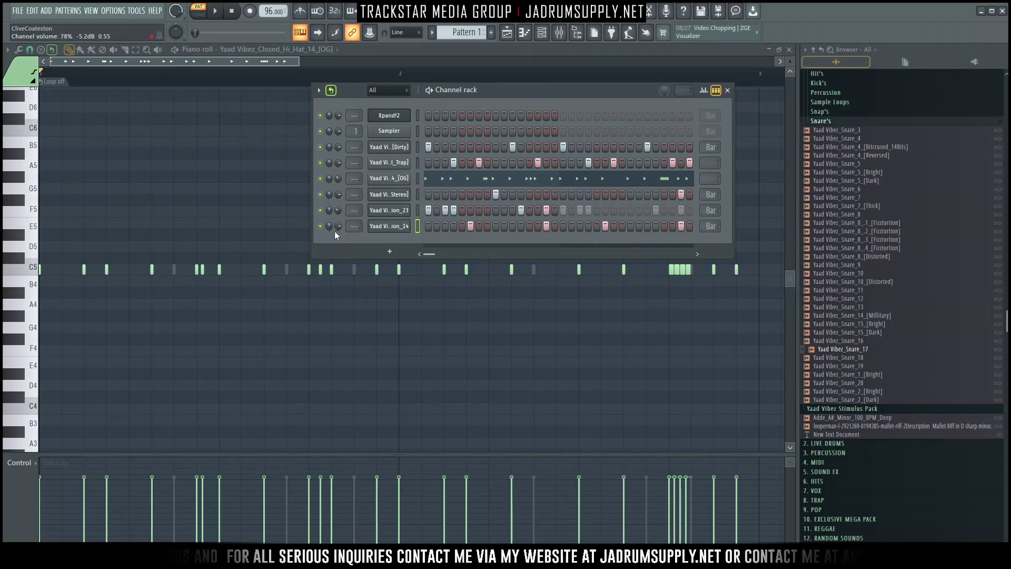
right_click(403, 226)
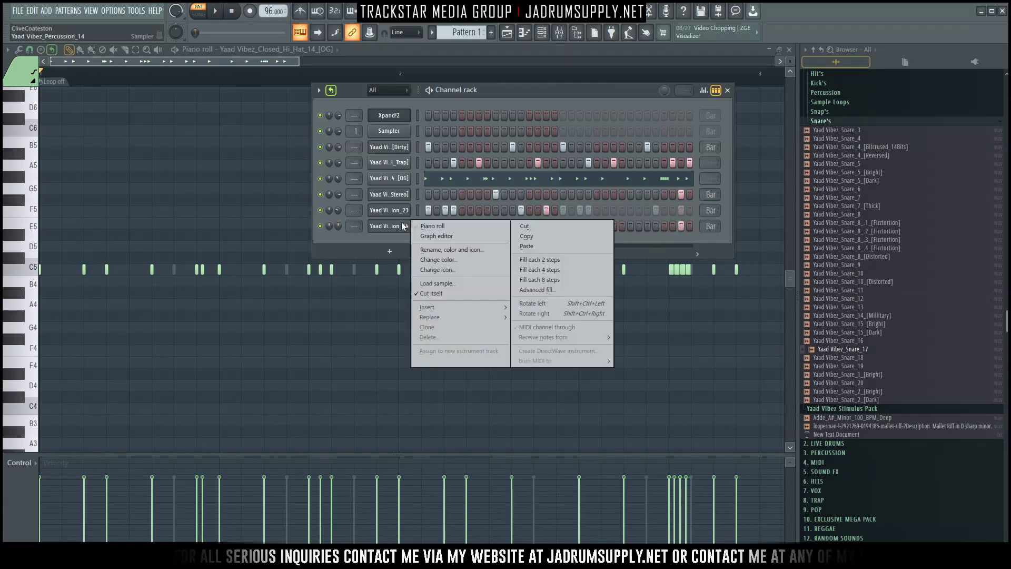
click(458, 228)
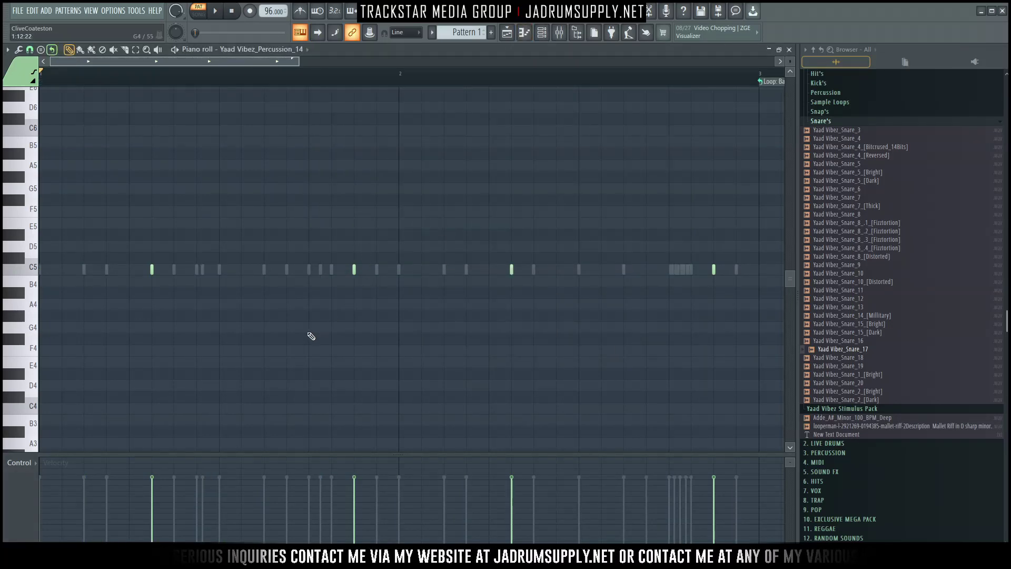
click(21, 463)
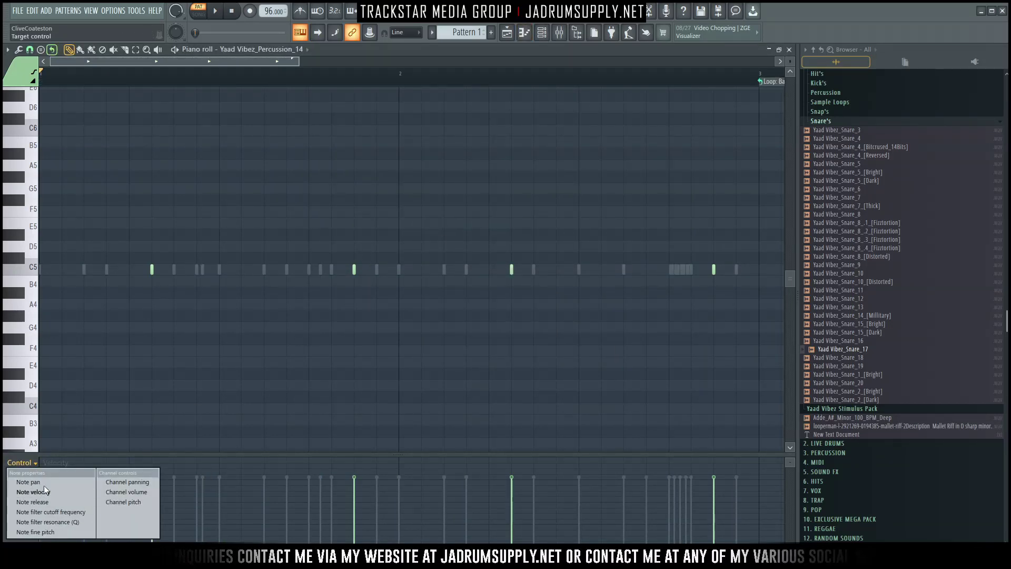
click(42, 483)
alt+scroll(567, 359, up, 3)
ctrl+drag(309, 231, 440, 355)
ctrl+shift+drag(664, 218, 773, 369)
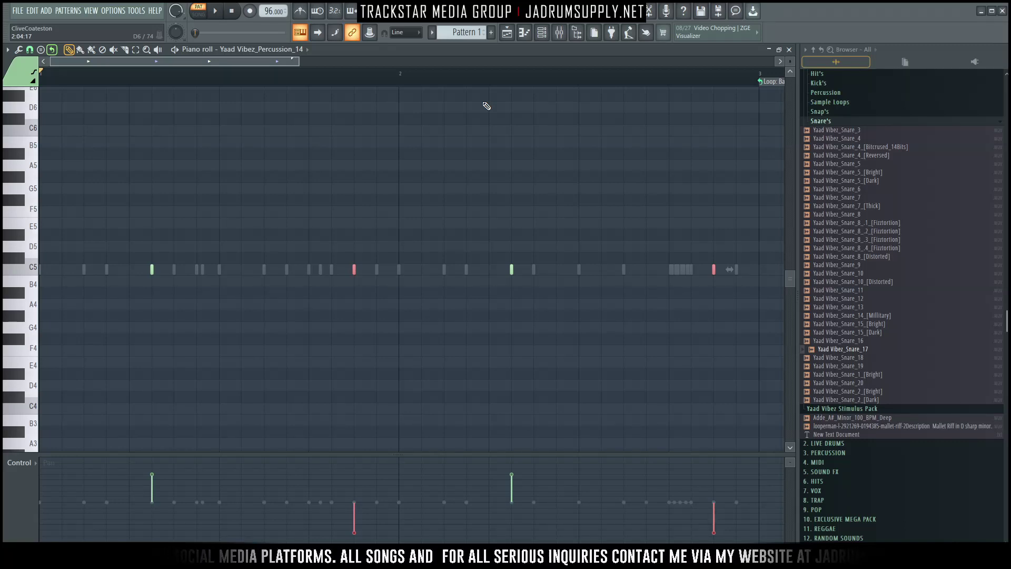
Step: Audition the ion_23 and ion_14 percussion channels in isolation and play the full pattern with all channels active
click(542, 32)
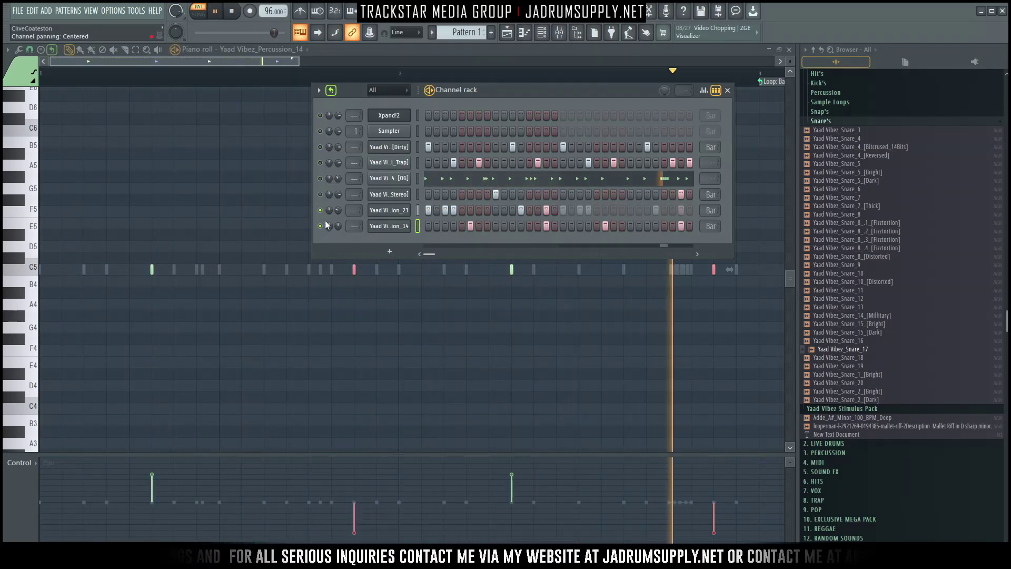
key(space)
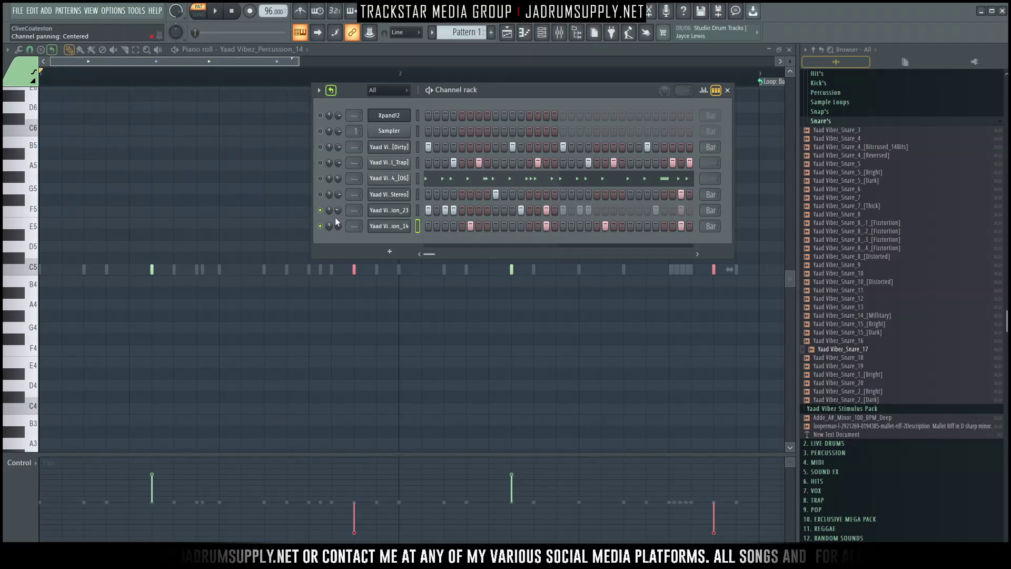
right_click(319, 226)
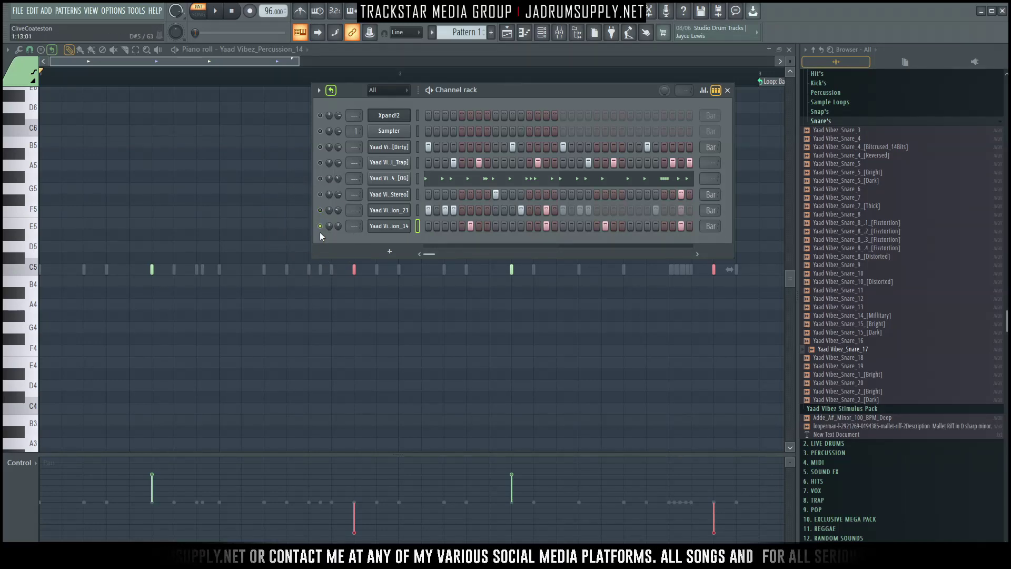
key(space)
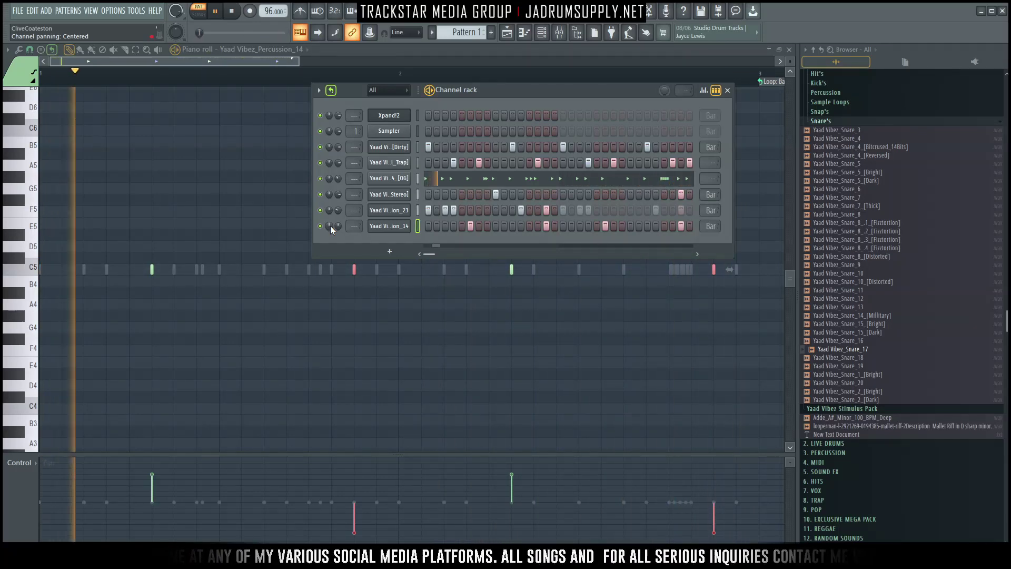
Step: Clone the Xpand!2 channel
scroll(833, 128, up, 9)
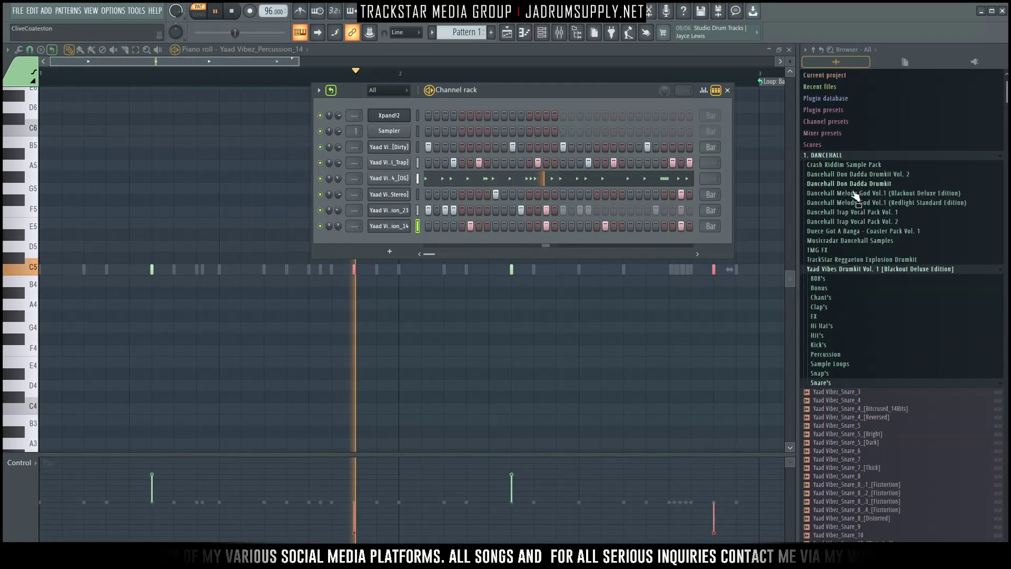
right_click(391, 119)
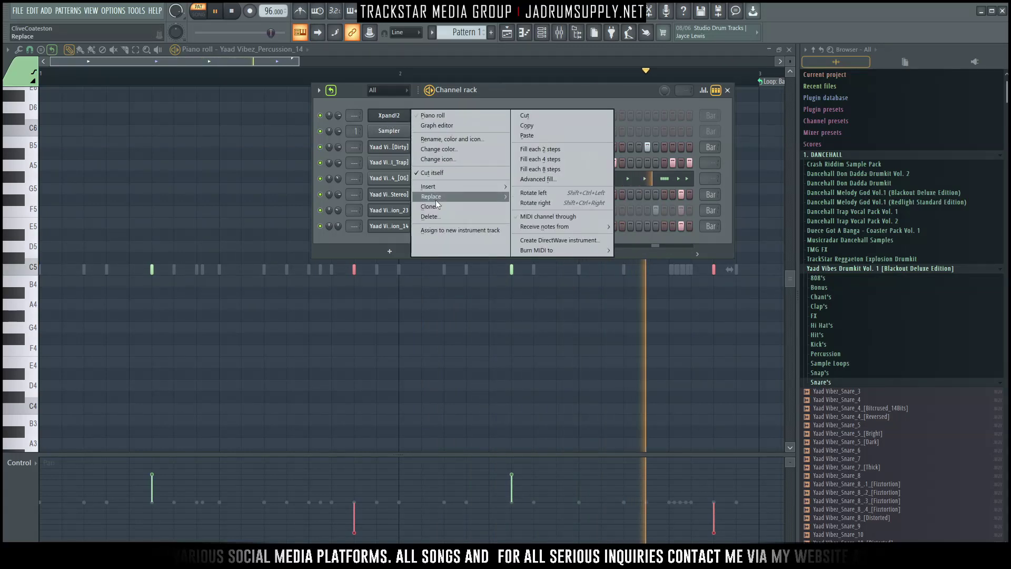
click(505, 84)
right_click(391, 116)
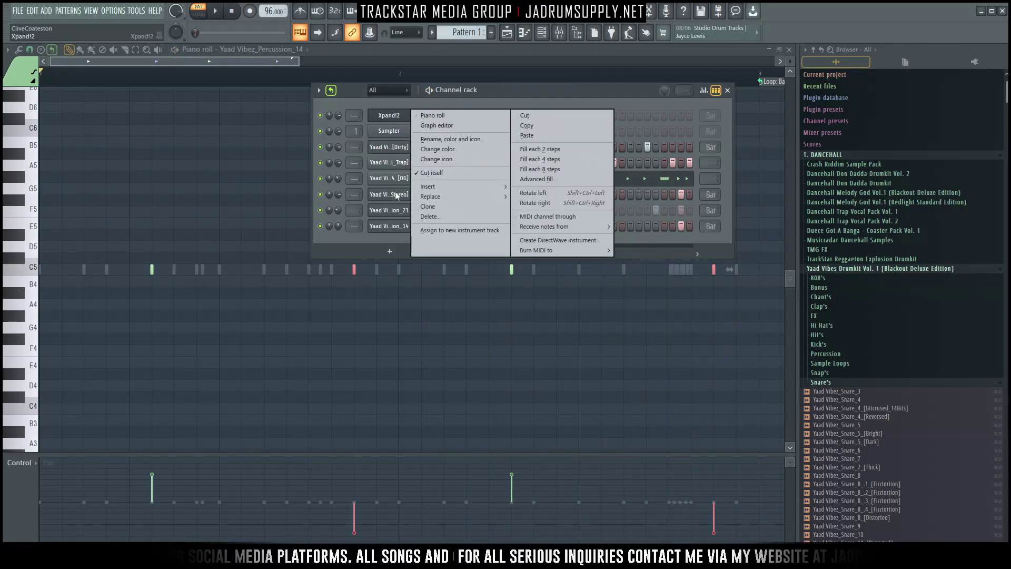
click(445, 206)
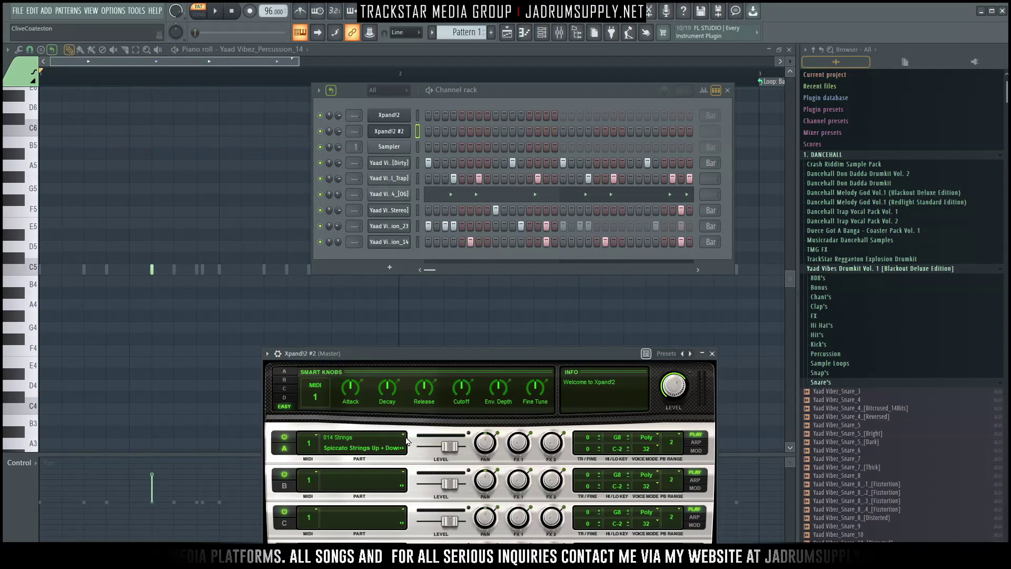
Step: Load the Marimba sound from 017 Mallets into part A of the cloned Xpand!2 #2
click(358, 447)
click(433, 354)
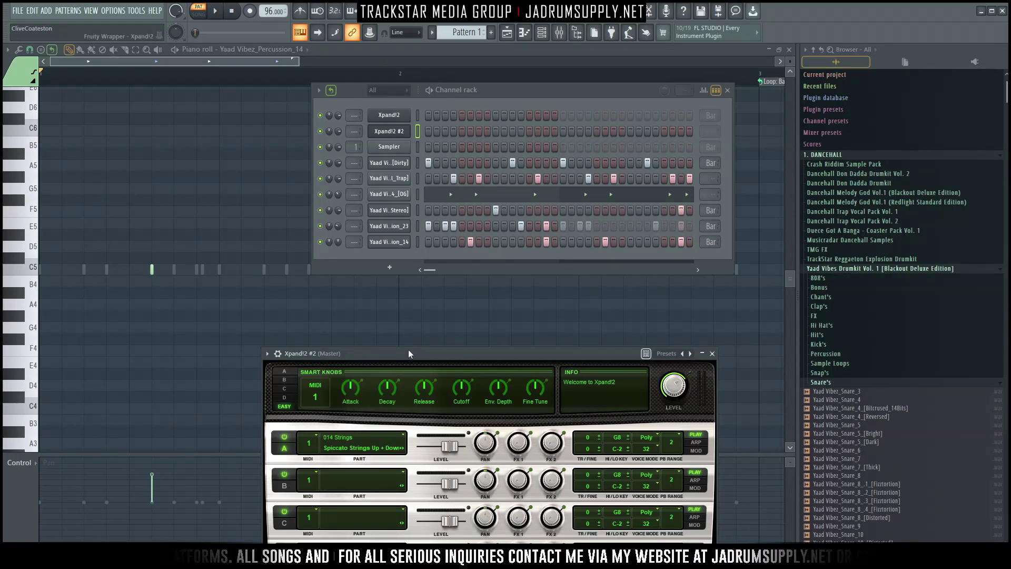
drag(410, 354, 278, 42)
click(232, 137)
mouse_move(220, 338)
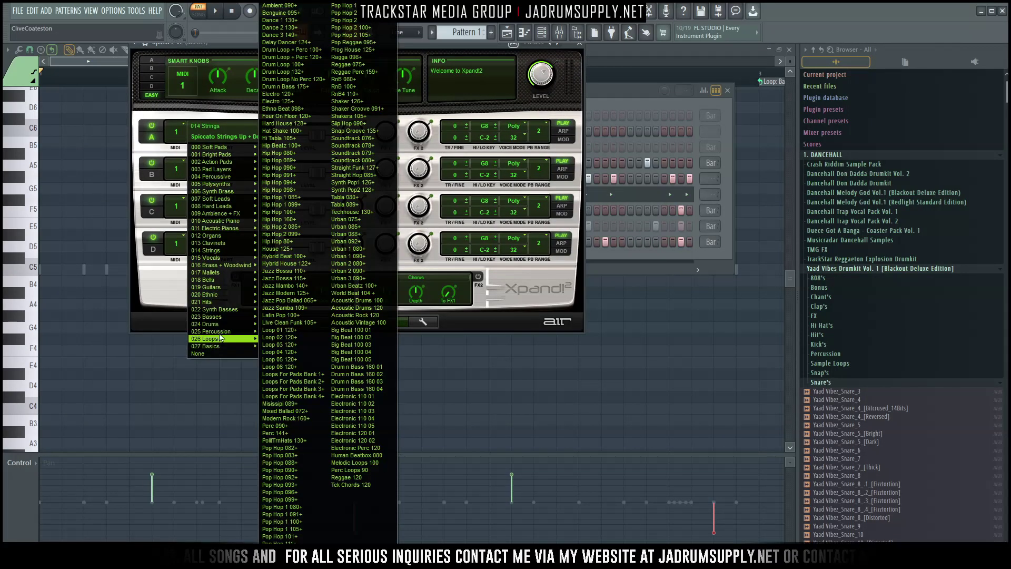
mouse_move(234, 276)
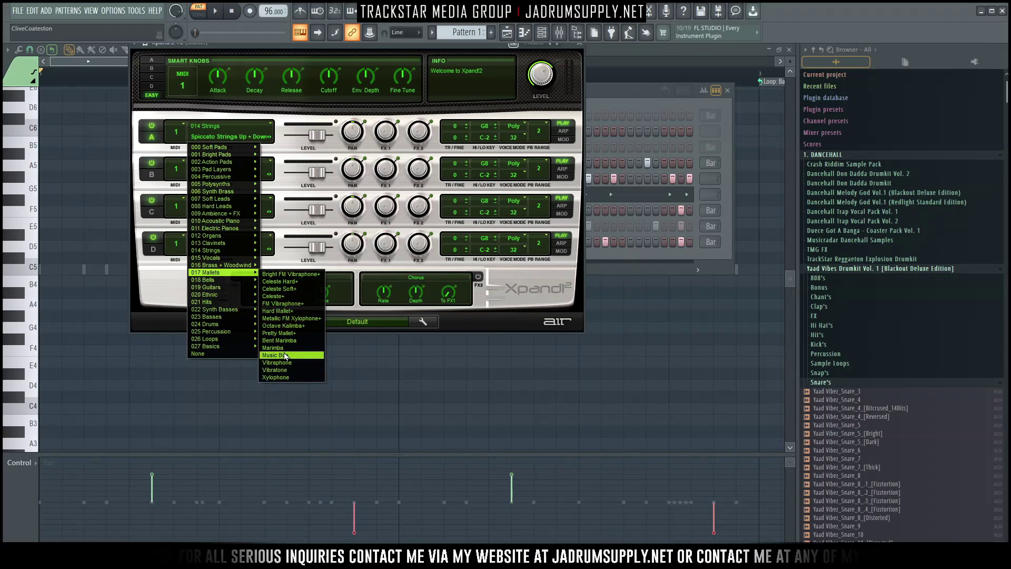
click(291, 348)
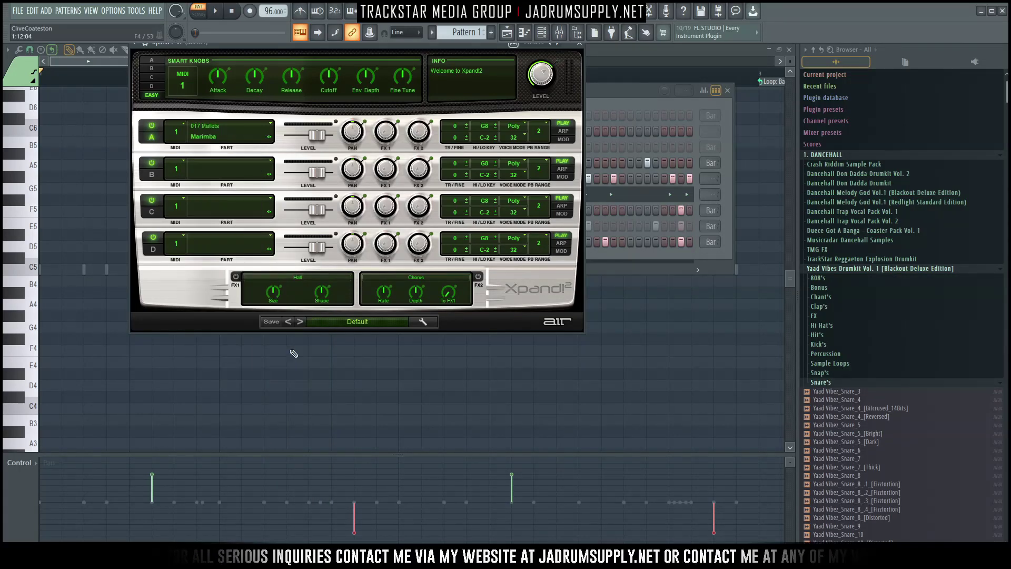
Step: Open the Yaad Vibez Midi Madness Vol. 1 folder under Scores and close the Xpand!2 #2 plugin window
click(820, 146)
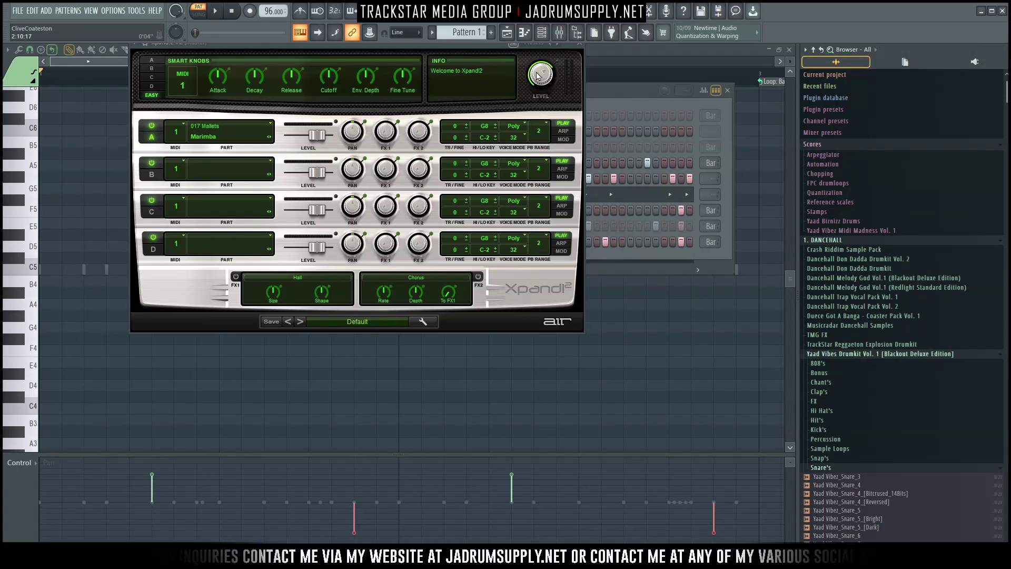
drag(493, 42, 519, 243)
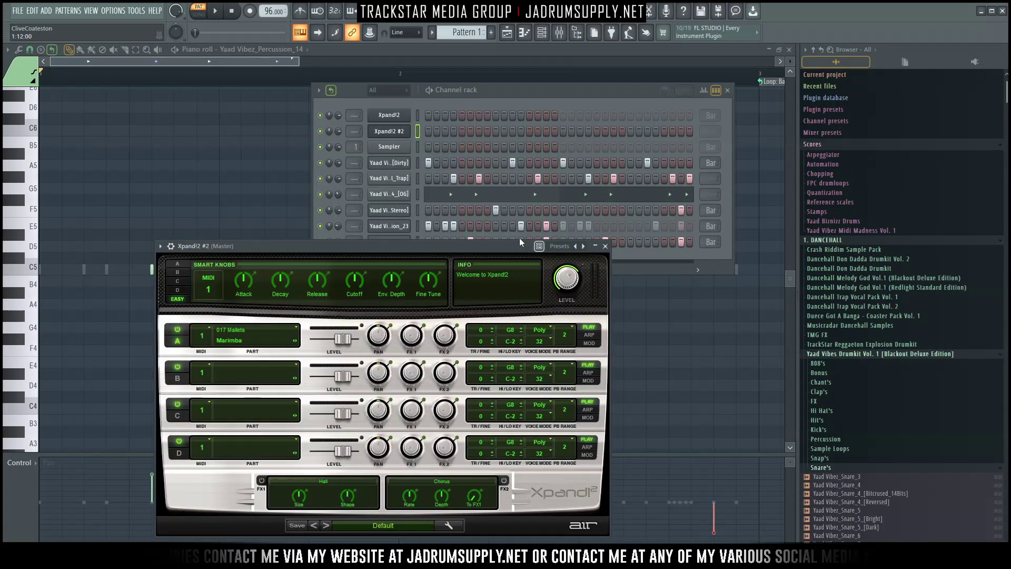
click(606, 246)
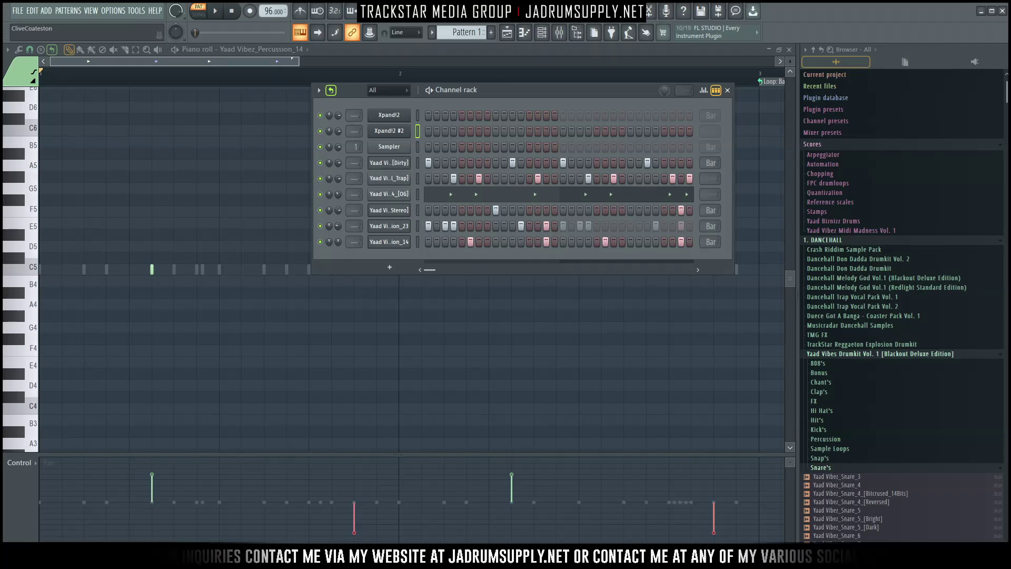
click(876, 232)
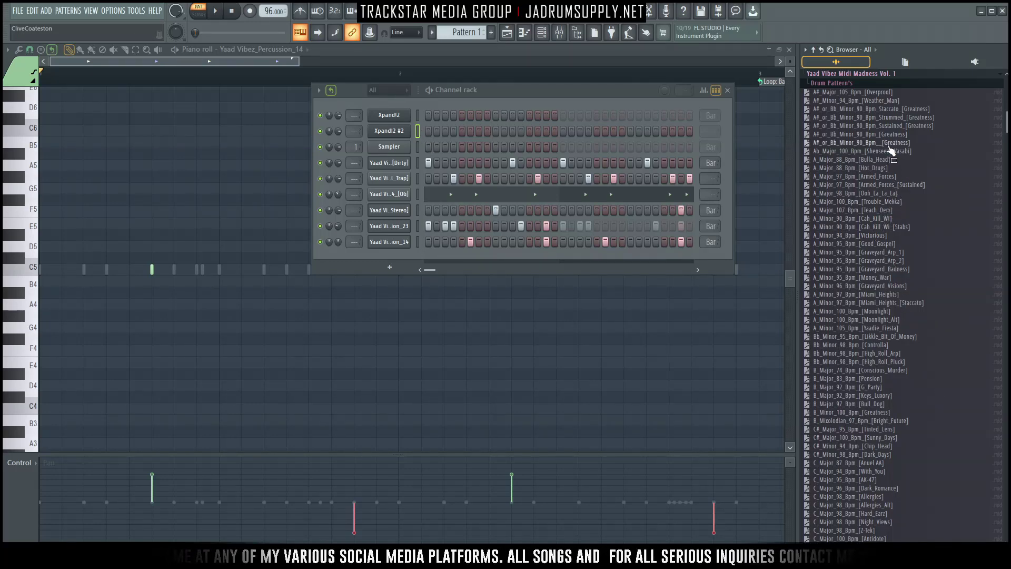
Step: Load the D_Major_91_Bpm_[Summa_Swag] score onto the Xpand!2 #2 channel and audition it with the drums
scroll(914, 152, down, 8)
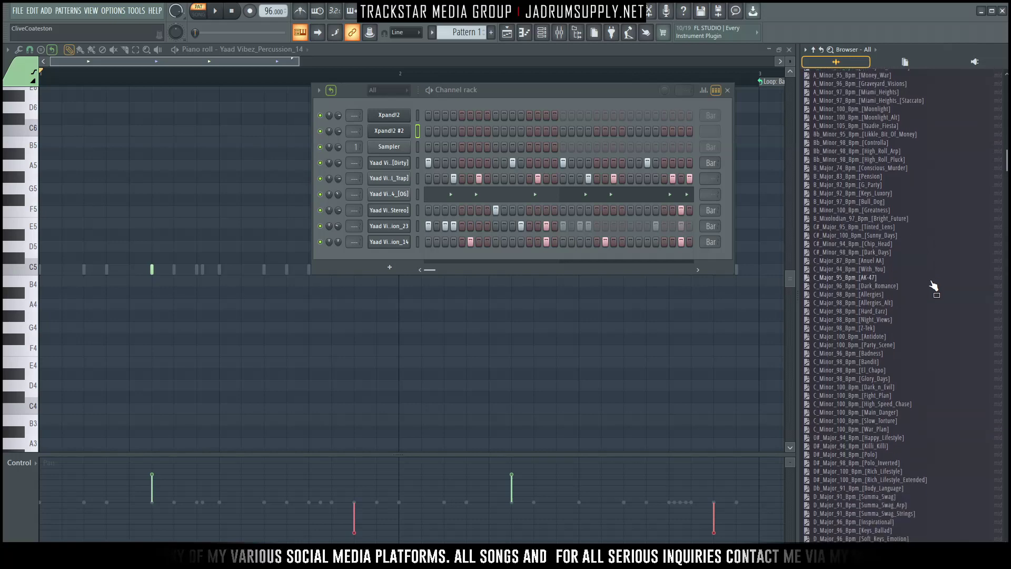
scroll(883, 340, down, 4)
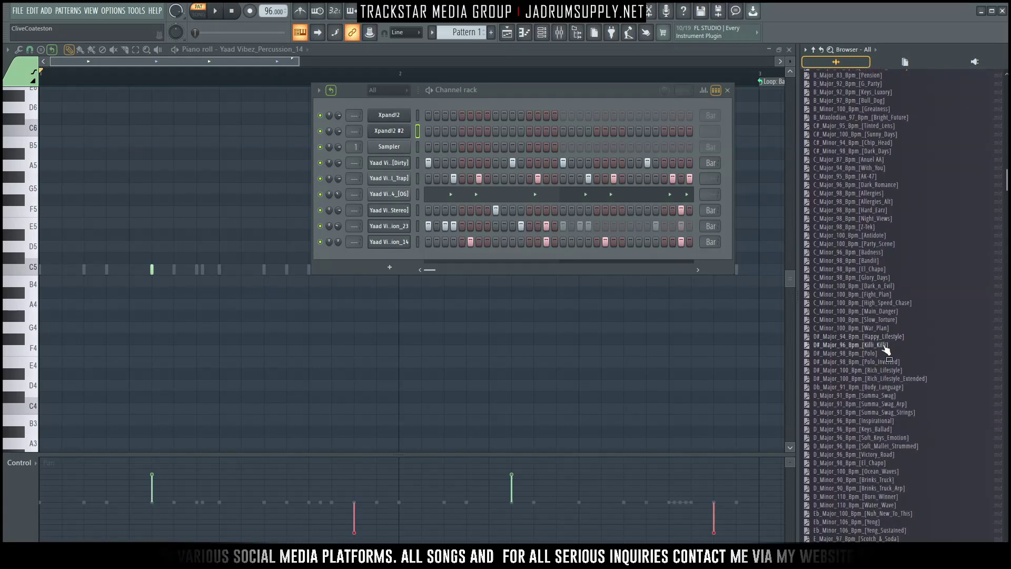
middle_click(887, 397)
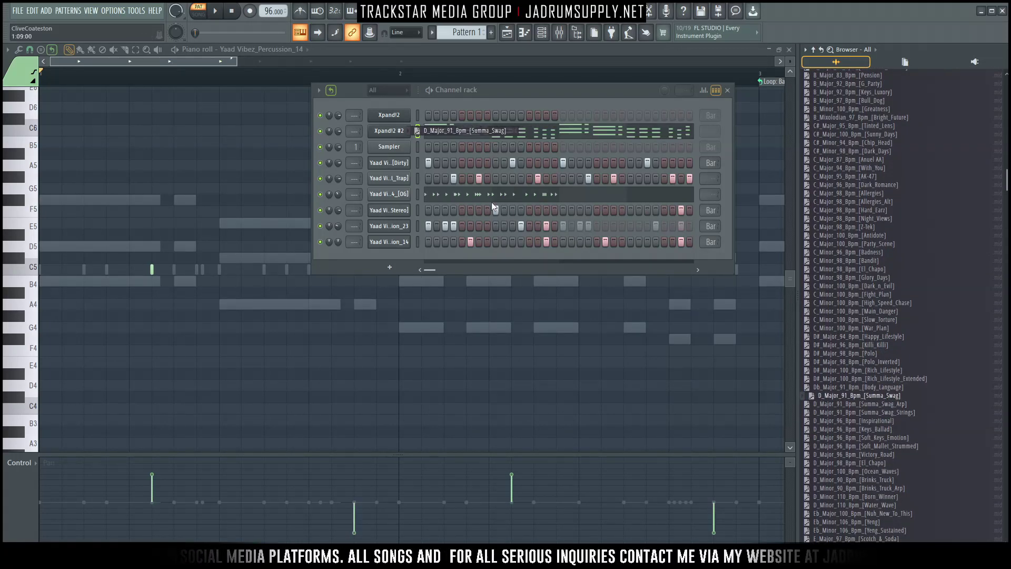
key(space)
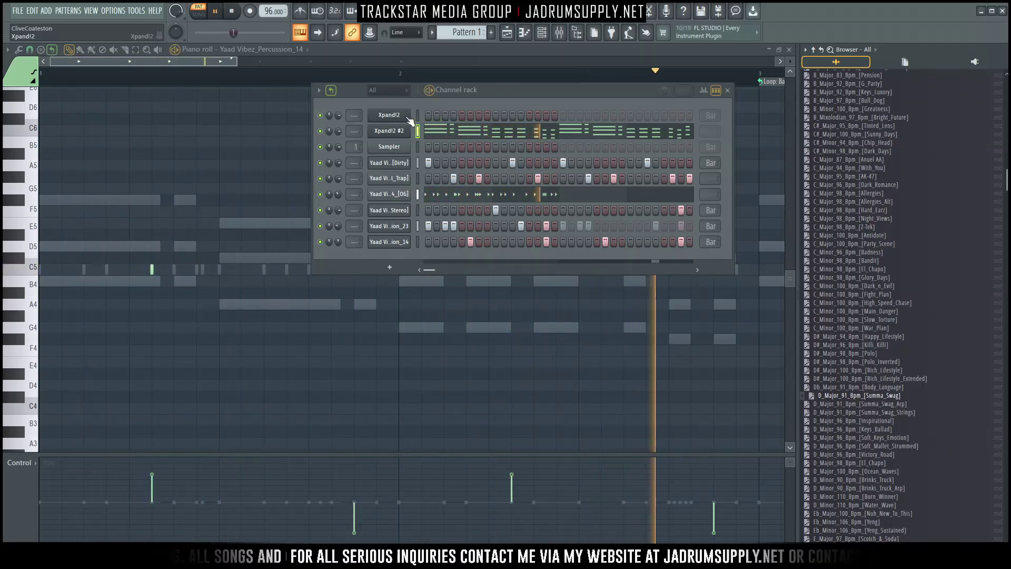
Step: Load the Airy Pulsator+ sound from 002 Action Pads into part A of the original Xpand!2
click(391, 116)
click(345, 433)
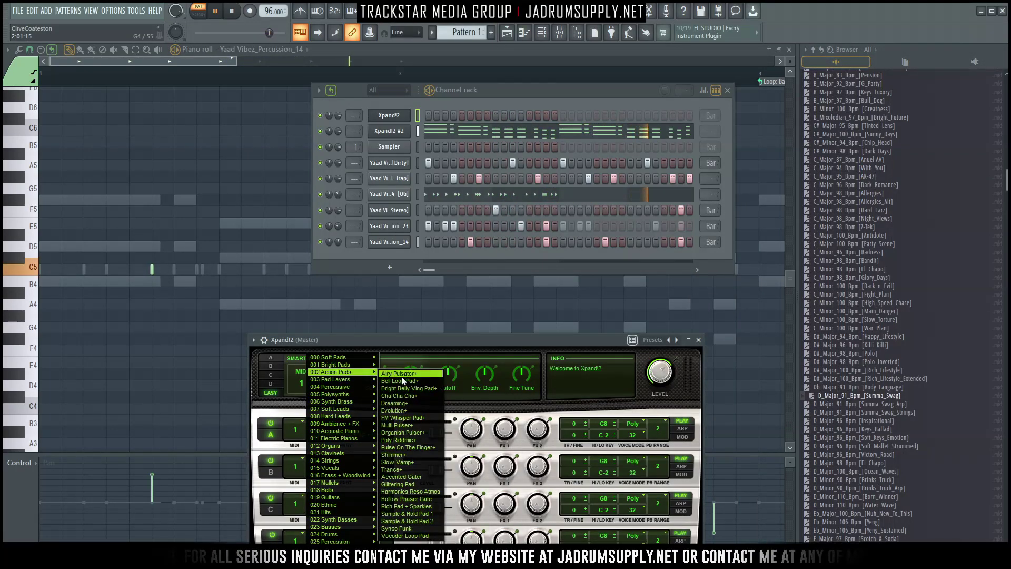
click(403, 377)
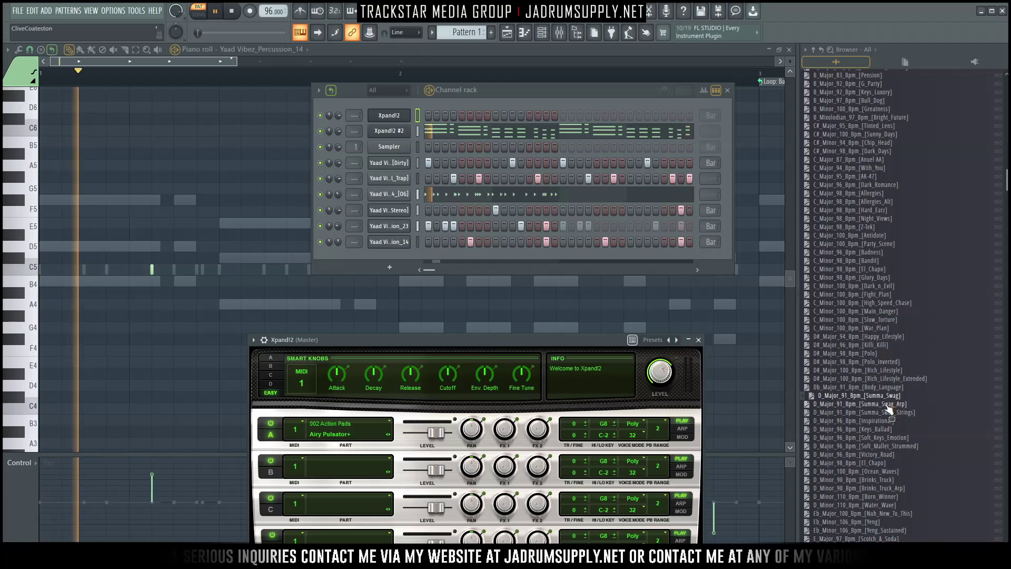
Step: Try the D_Major_91_Bpm_[Summa_Swag_Strings] score on Xpand!2, replace it with D_Major_91_Bpm_[Summa_Swag_Arp] and audition its notes with the pattern
drag(890, 414, 402, 121)
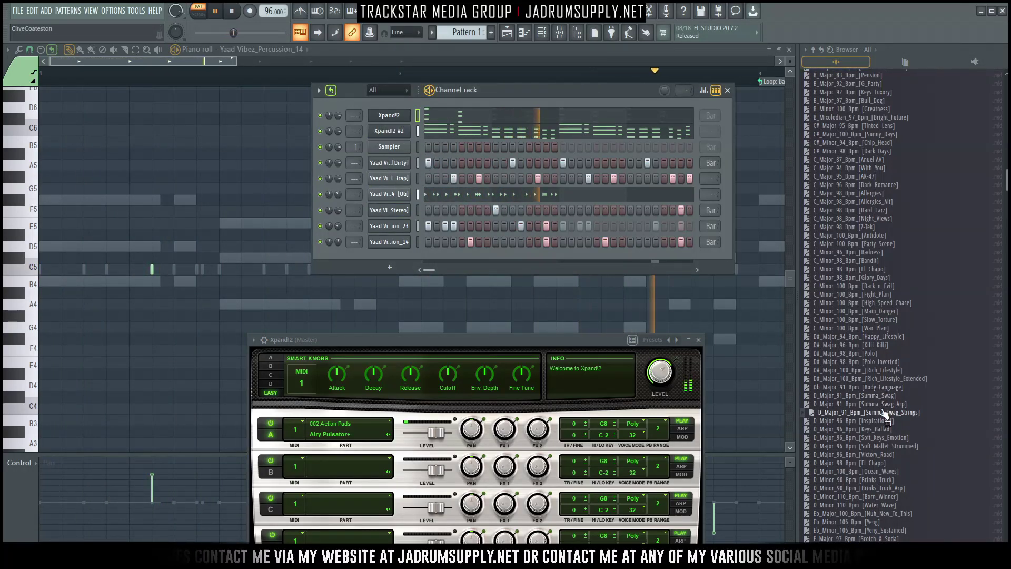
drag(891, 404, 396, 117)
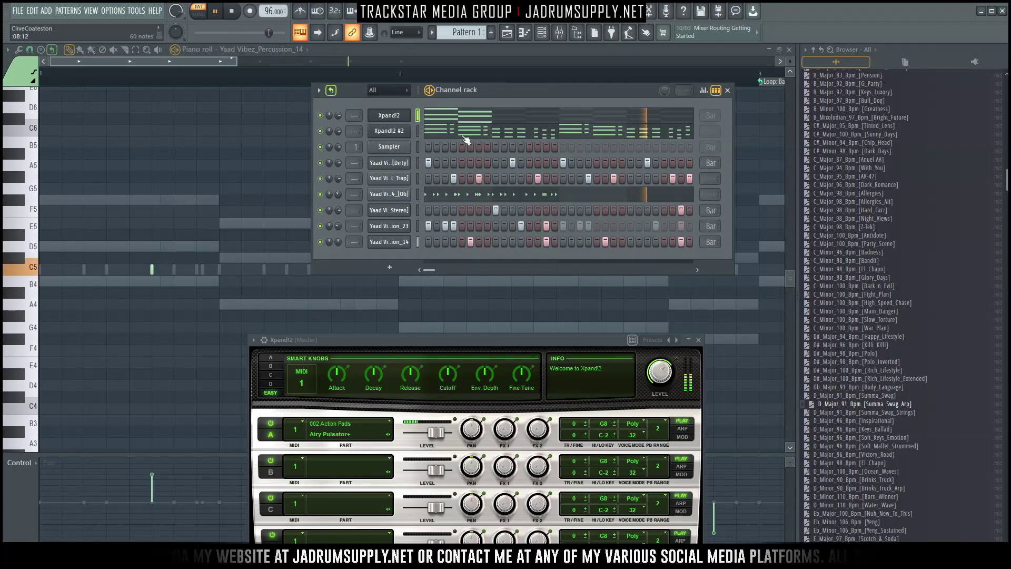
click(483, 115)
click(542, 34)
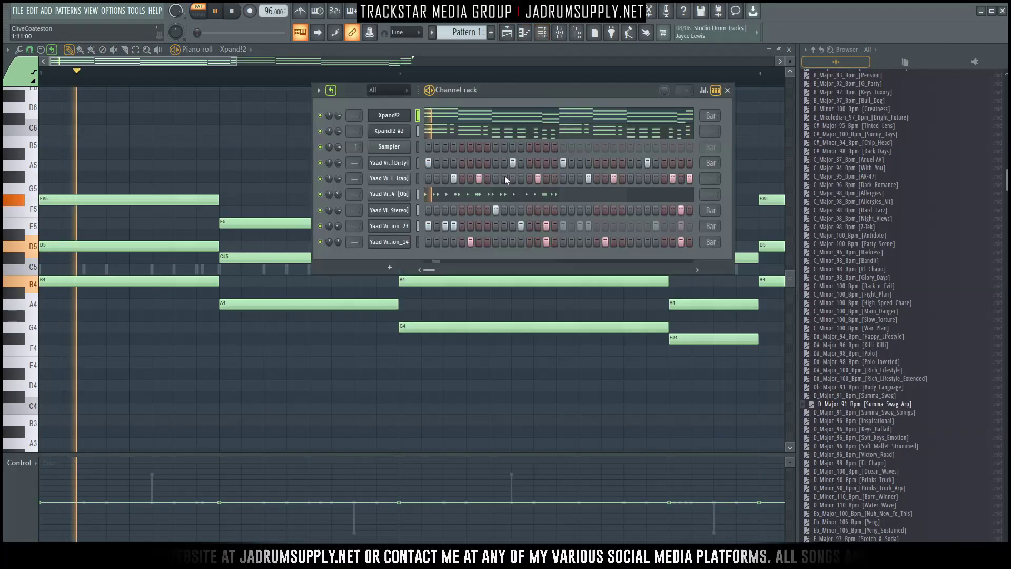
key(space)
key(space)
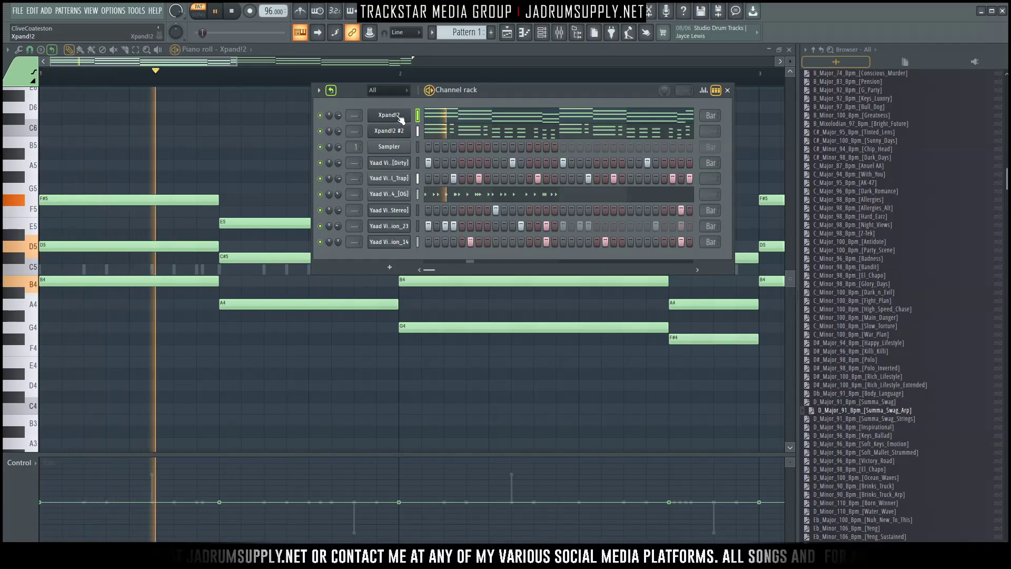
Step: Open the original Xpand!2 and change part A from Bell Loop Pad+ to the Bright Belly Ving Pad+ sound
click(392, 116)
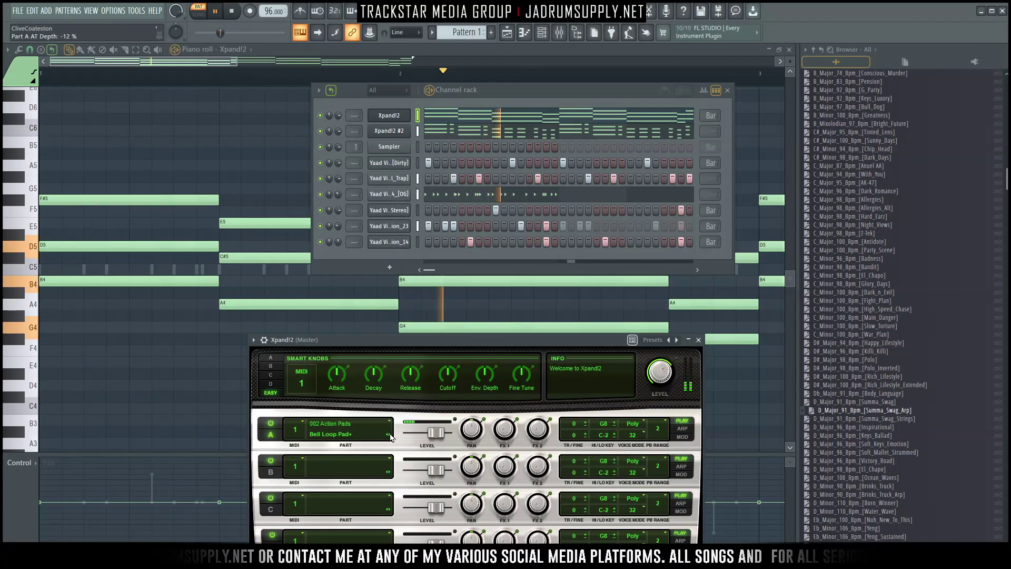
click(390, 434)
click(390, 434)
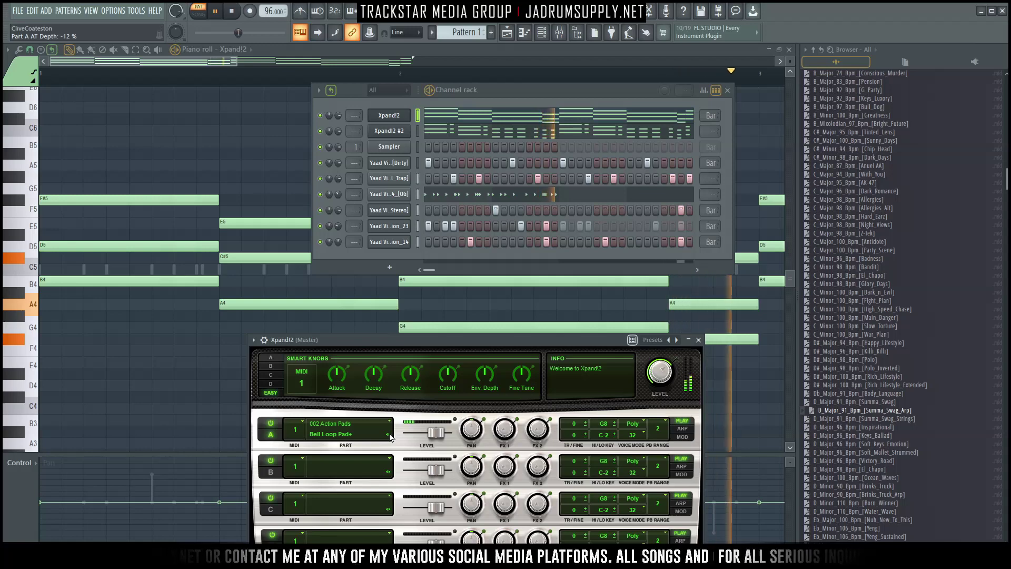
right_click(391, 118)
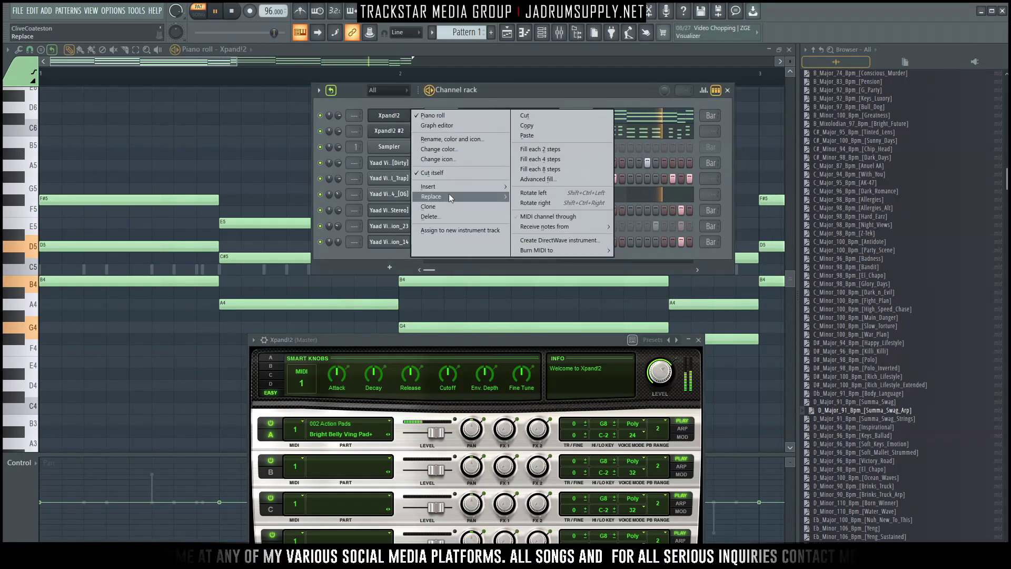
mouse_move(451, 195)
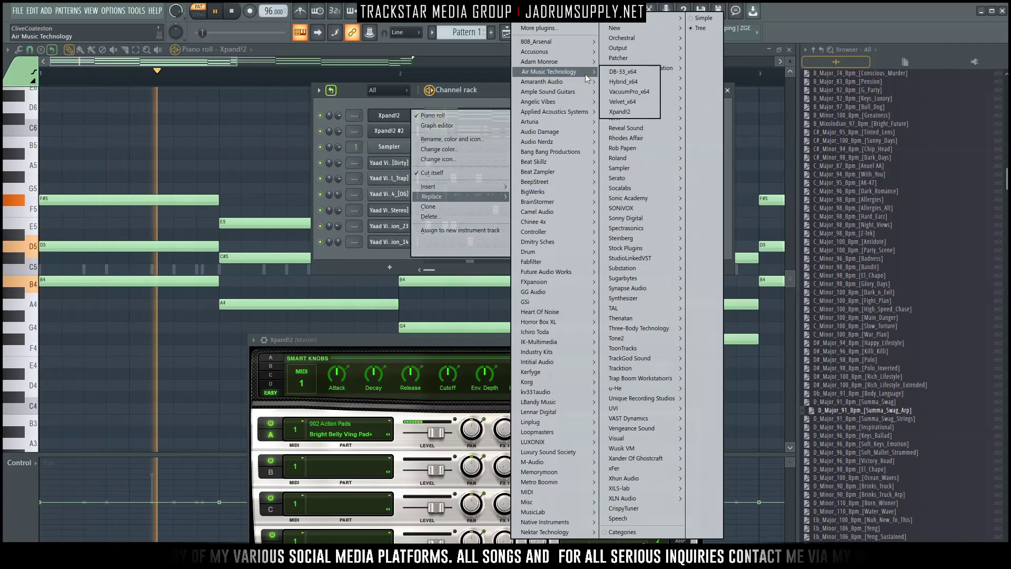
click(387, 100)
Step: Set the original Xpand!2 channel's volume to 48%
drag(339, 115, 346, 133)
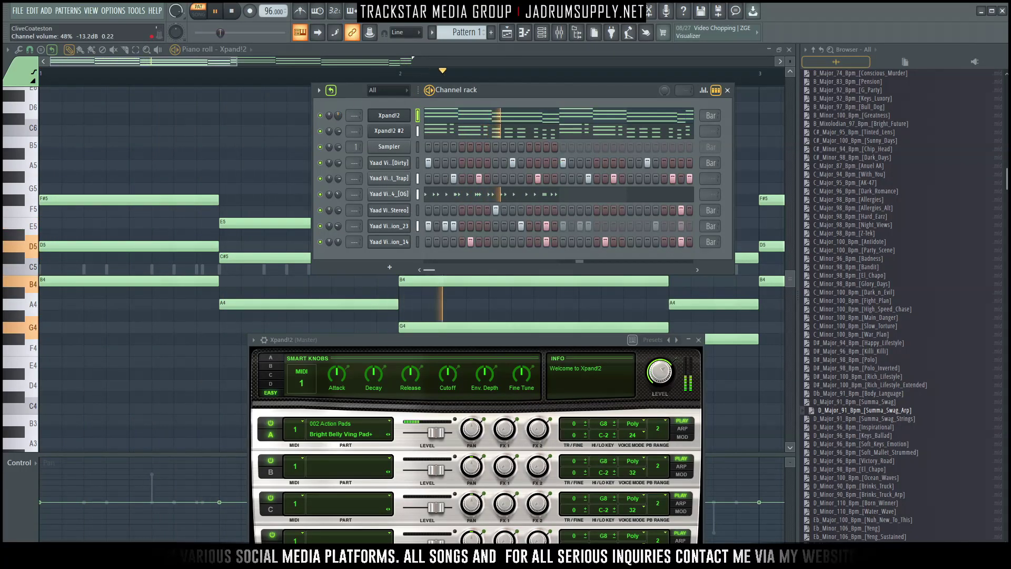
Step: Try other 017 Mallets sounds, including Bent Marimba and Music Box, in part A of Xpand!2 #2, and return to Marimba
click(389, 131)
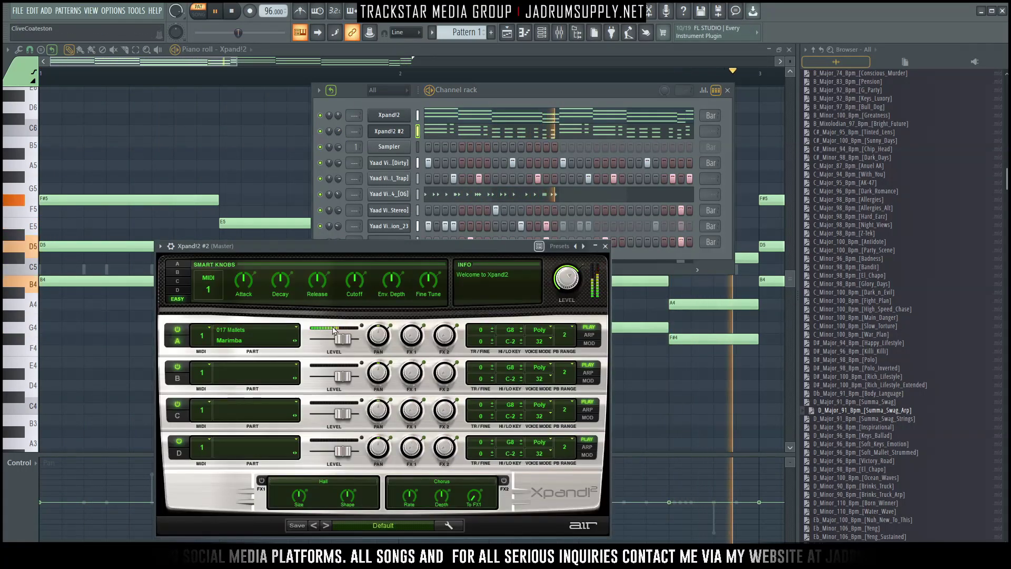
click(294, 342)
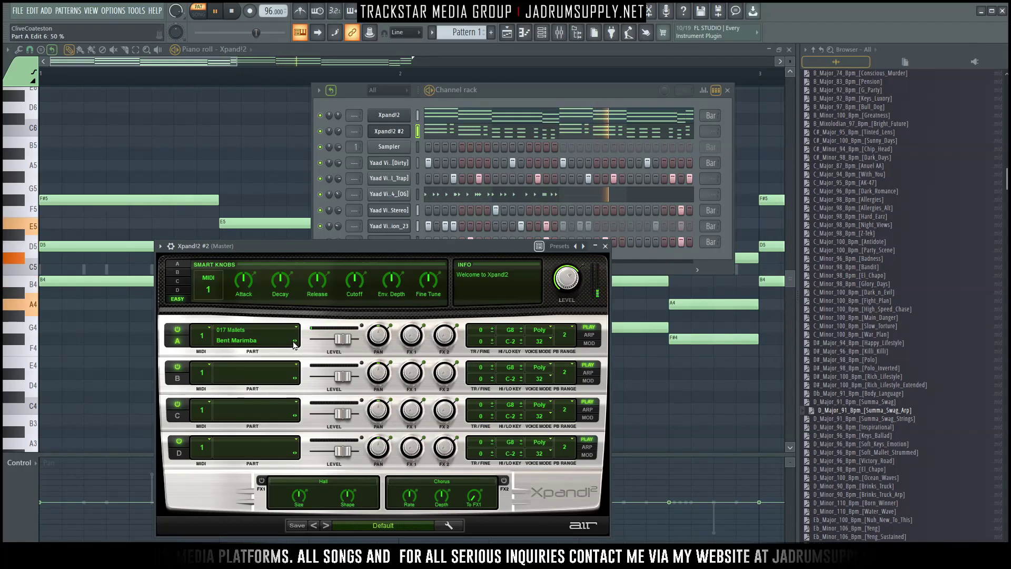
click(294, 341)
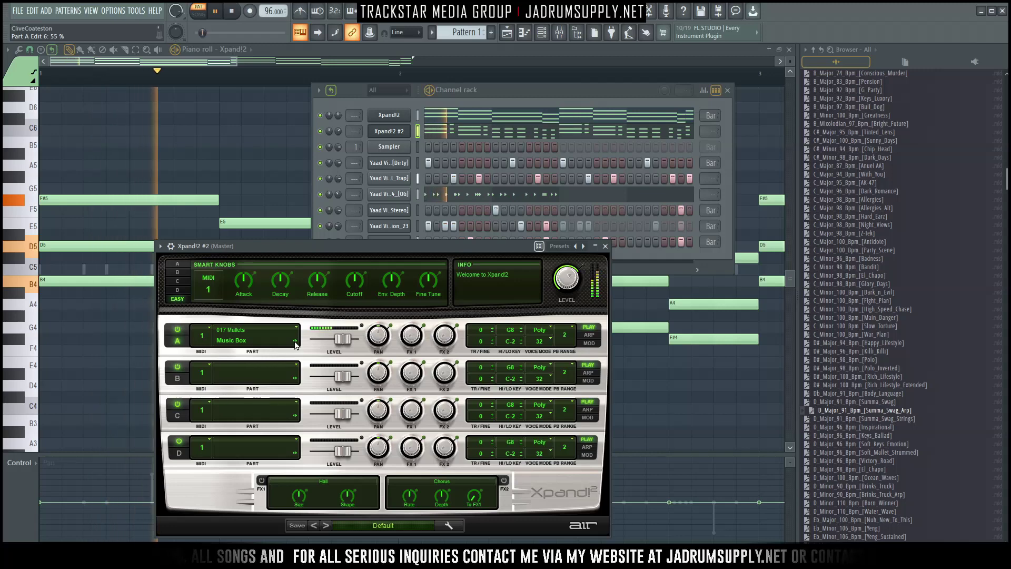
click(295, 341)
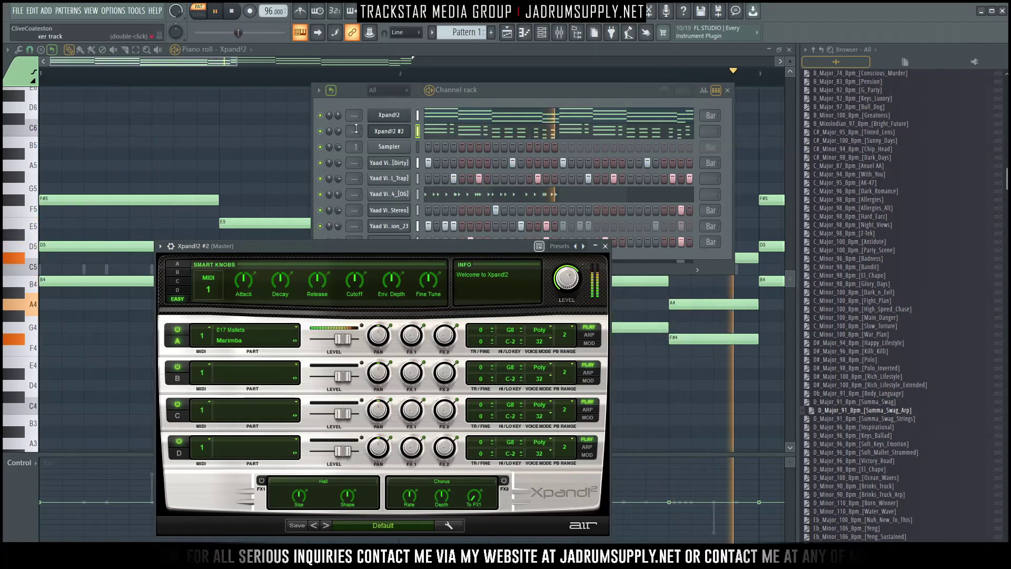
Step: Adjust the Xpand!2 #2 channel's volume to about 44% to balance the marimba against the pad
click(340, 125)
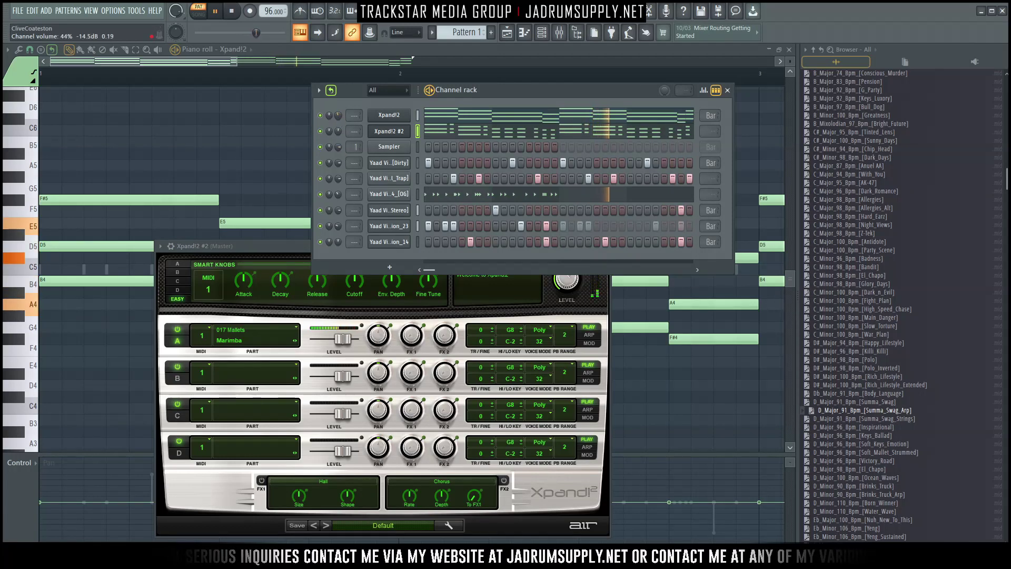
drag(339, 130, 339, 116)
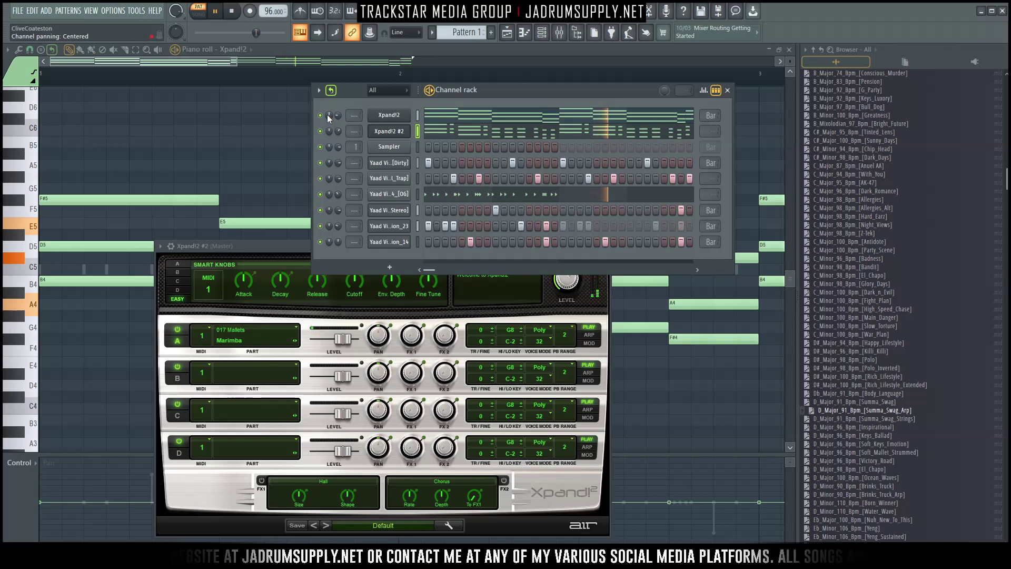
key(F11)
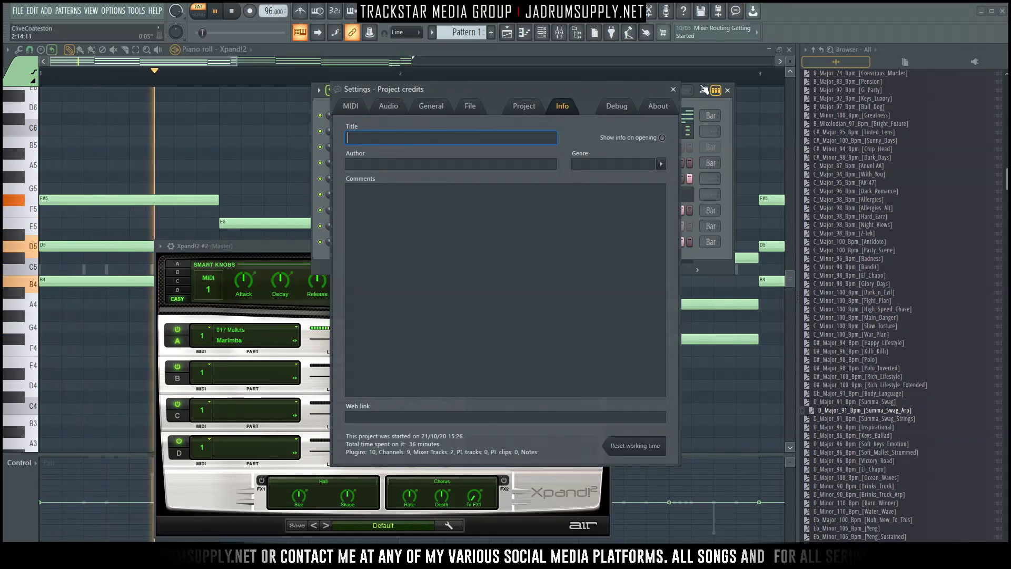
click(673, 90)
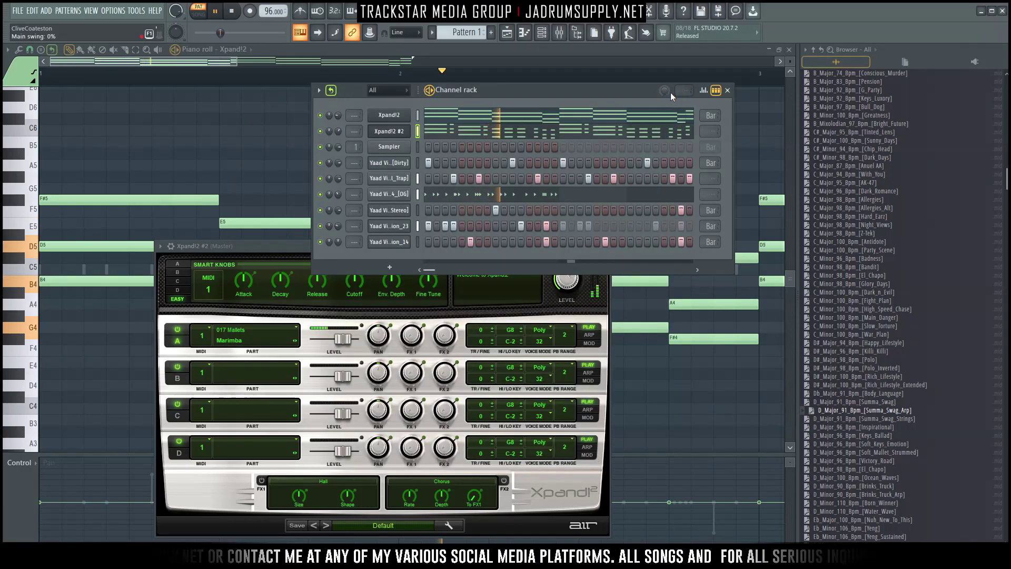